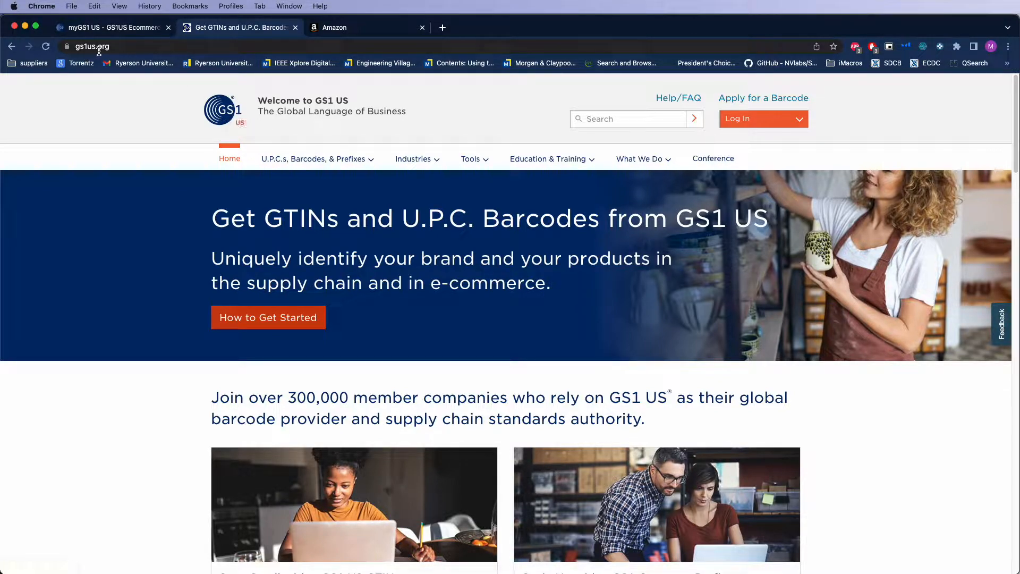
# Sign in to the GS1 US account with the saved credentials and open the GS1 US Data Hub
pyautogui.click(749, 120)
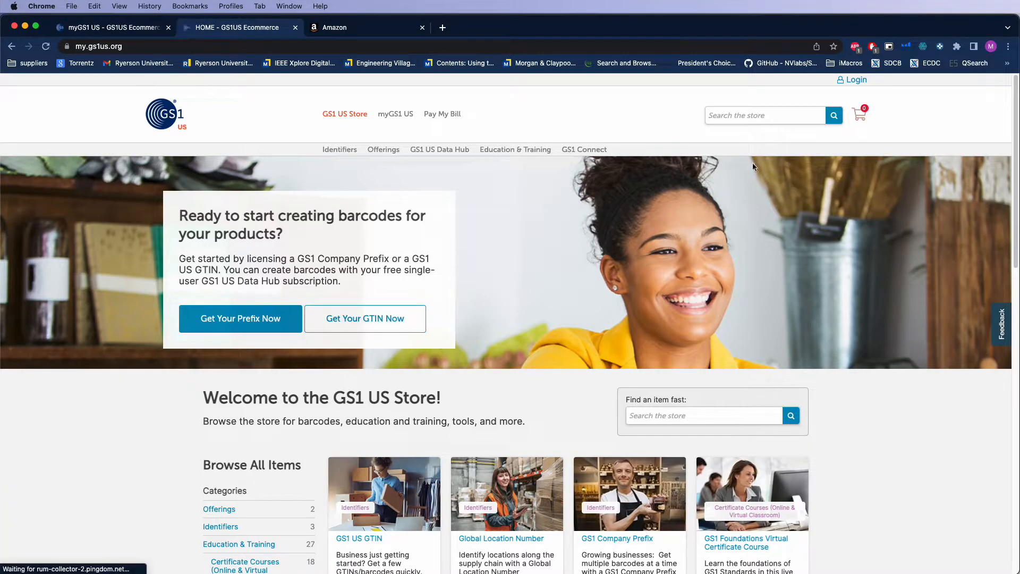
pyautogui.click(850, 81)
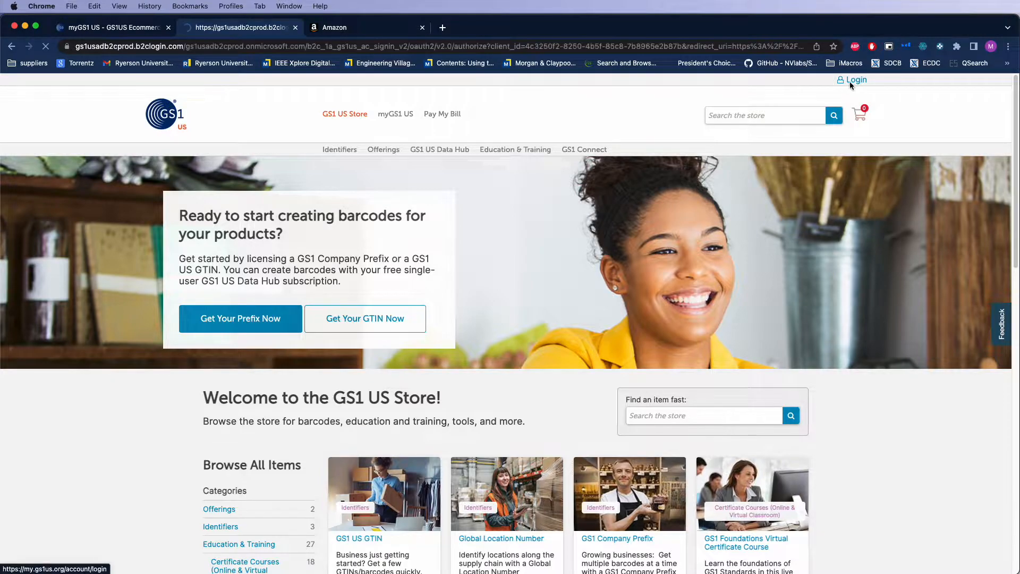
pyautogui.moveTo(472, 258); pyautogui.dragTo(378, 262)
pyautogui.click(338, 322)
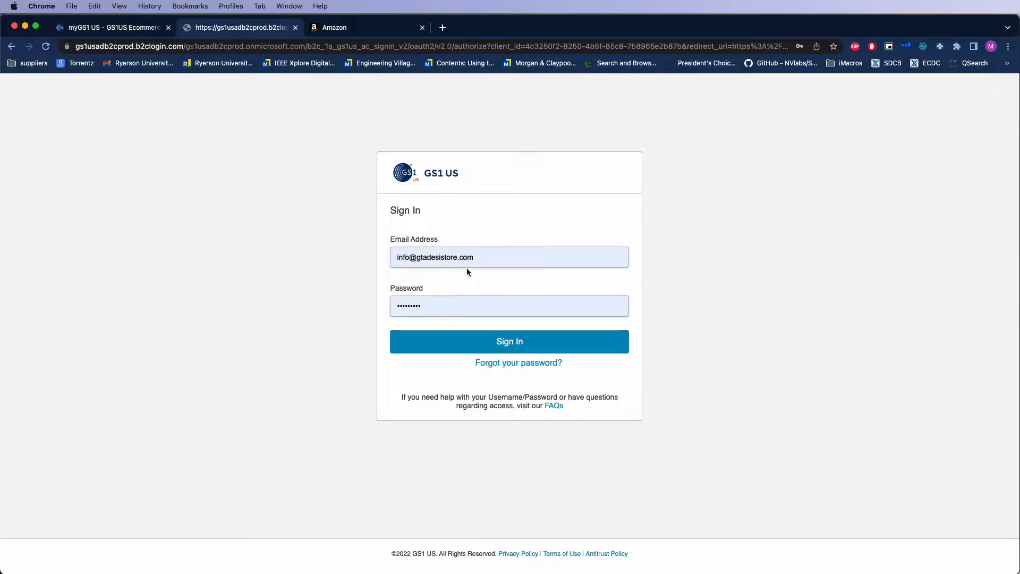
pyautogui.click(460, 342)
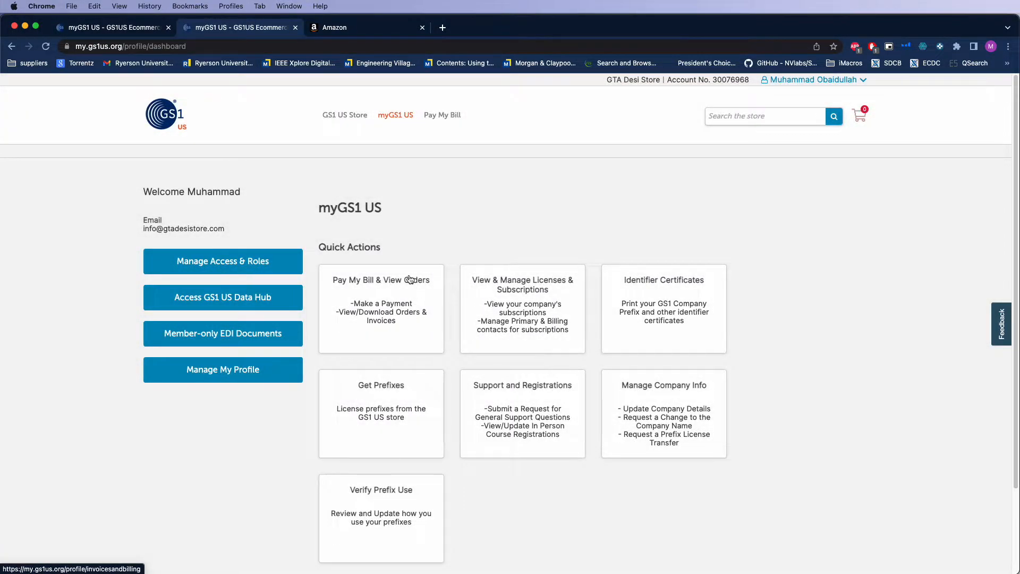
pyautogui.click(216, 305)
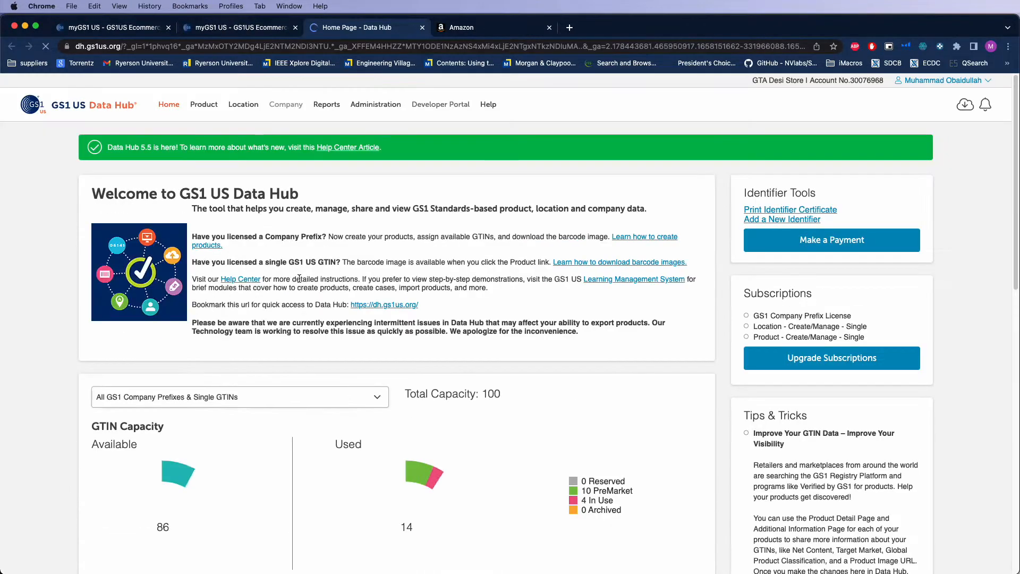
# Examine the GTIN capacity charts on the Data Hub home page for total, available and used GTINs
pyautogui.scroll(-5, 354, 326)
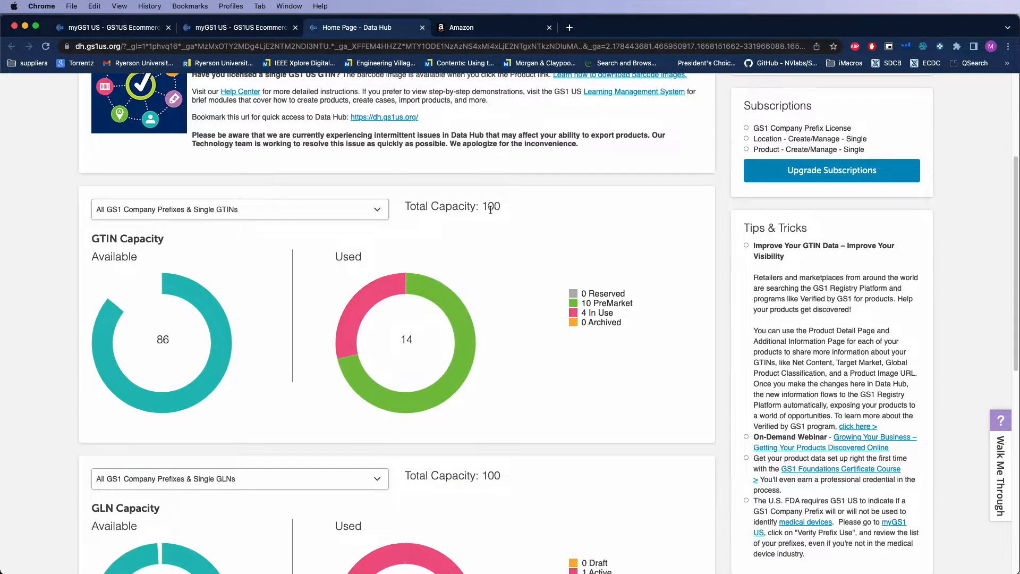
pyautogui.moveTo(361, 300)
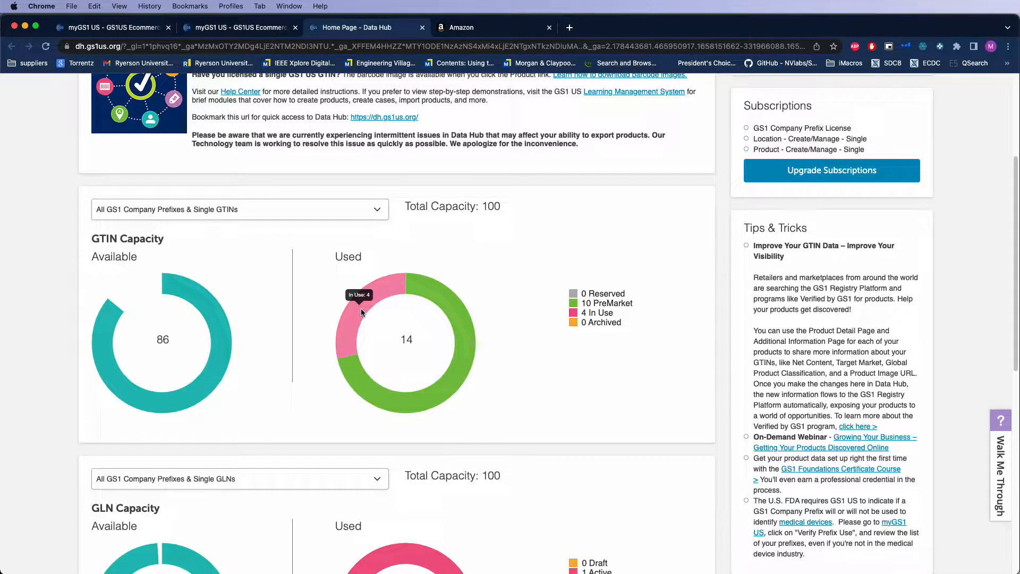
pyautogui.moveTo(441, 380)
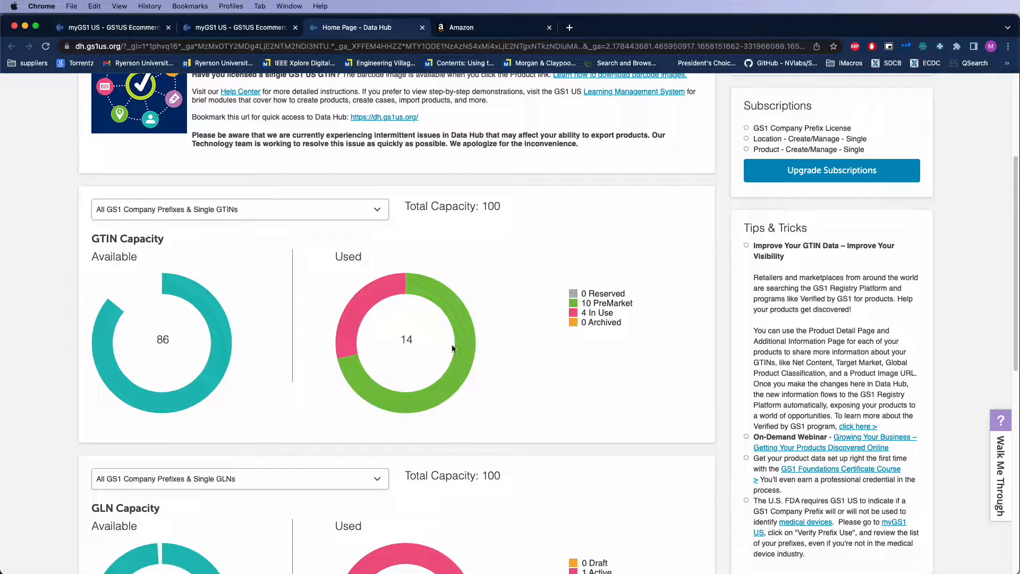
pyautogui.scroll(5, 343, 352)
pyautogui.scroll(-8, 340, 362)
pyautogui.scroll(5, 276, 418)
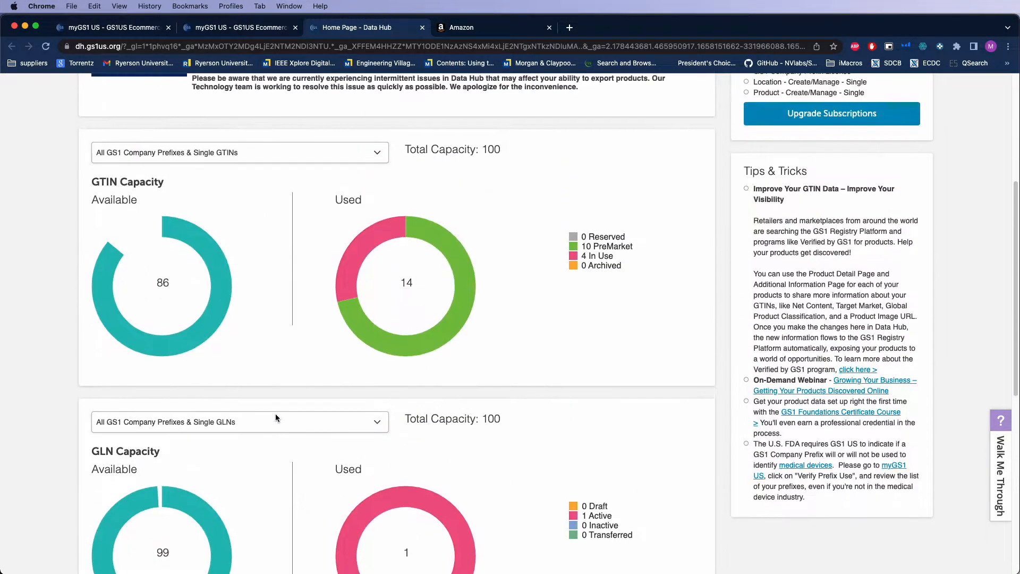
pyautogui.moveTo(200, 384)
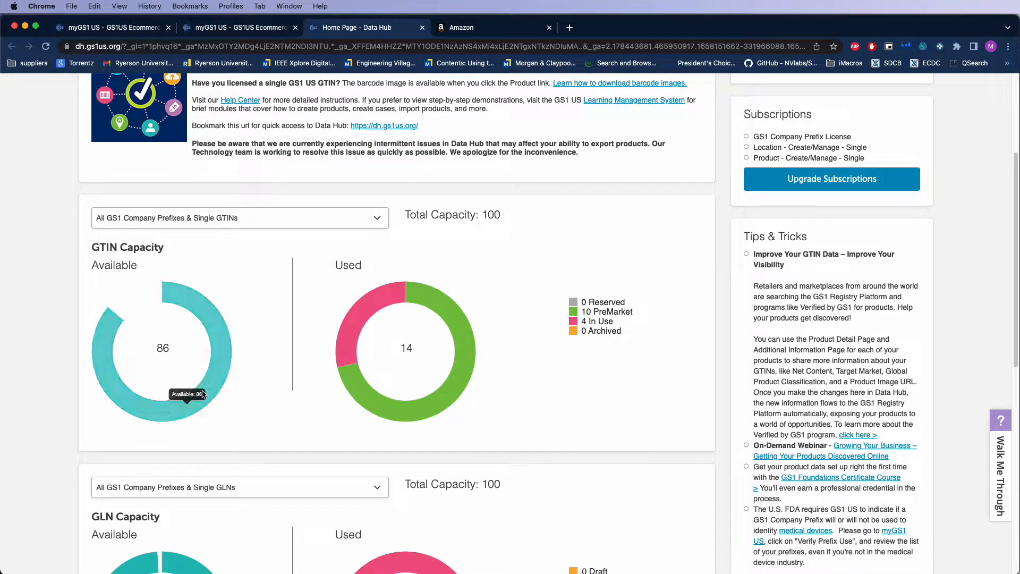
pyautogui.scroll(4, 217, 384)
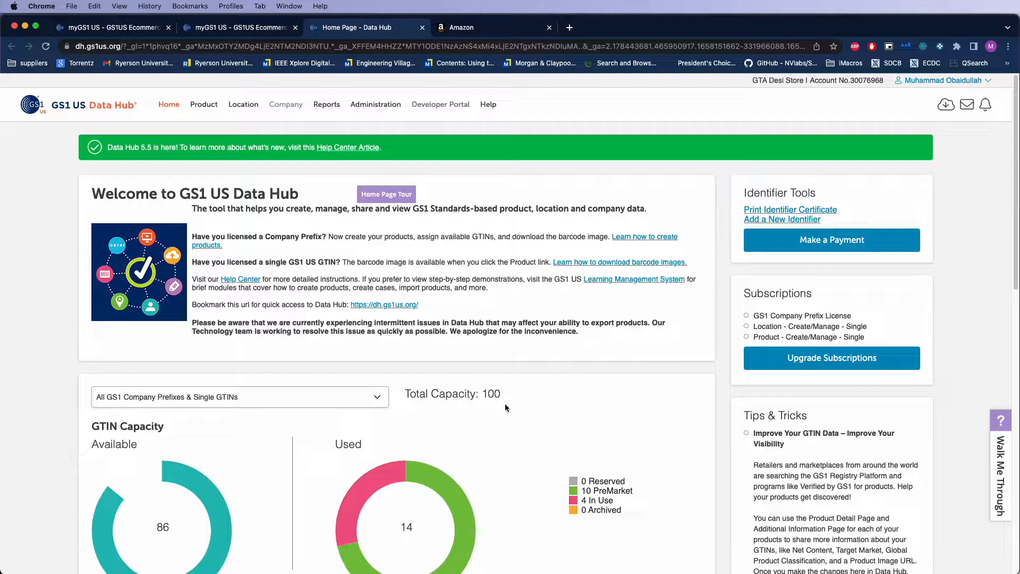
pyautogui.scroll(-2, 503, 404)
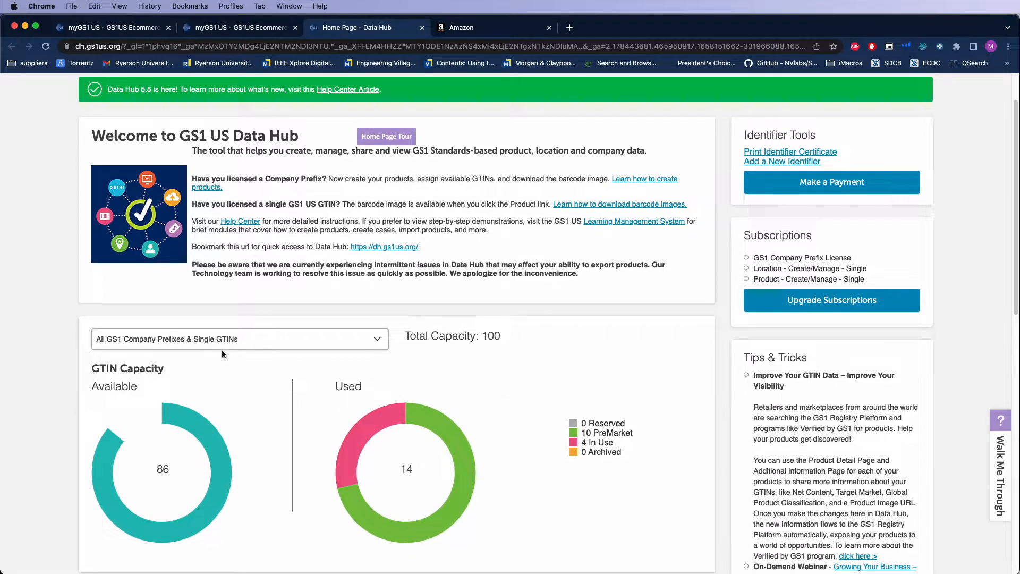
pyautogui.scroll(2, 225, 391)
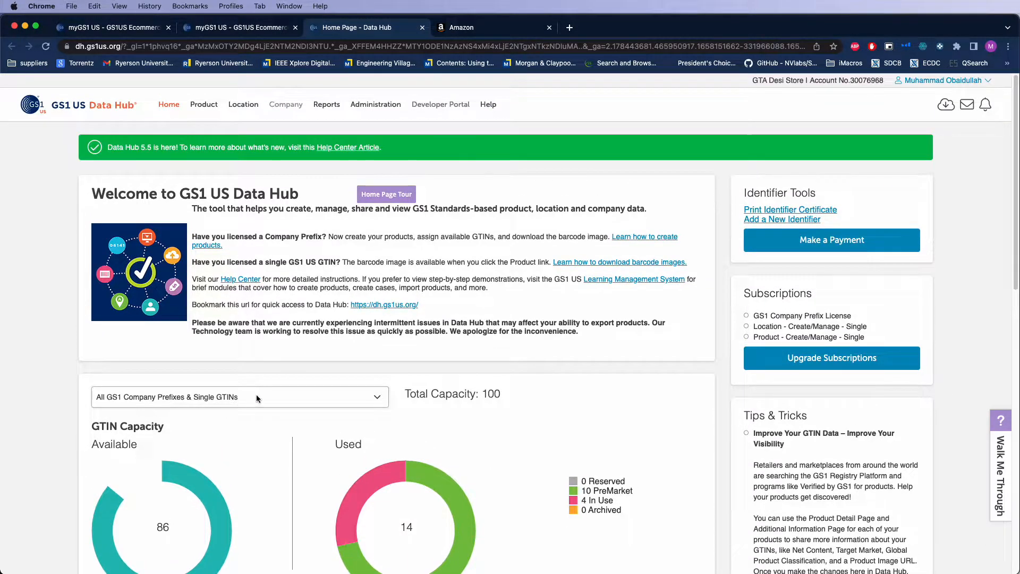
# Open the My Products list and show 25 products per page
pyautogui.click(202, 109)
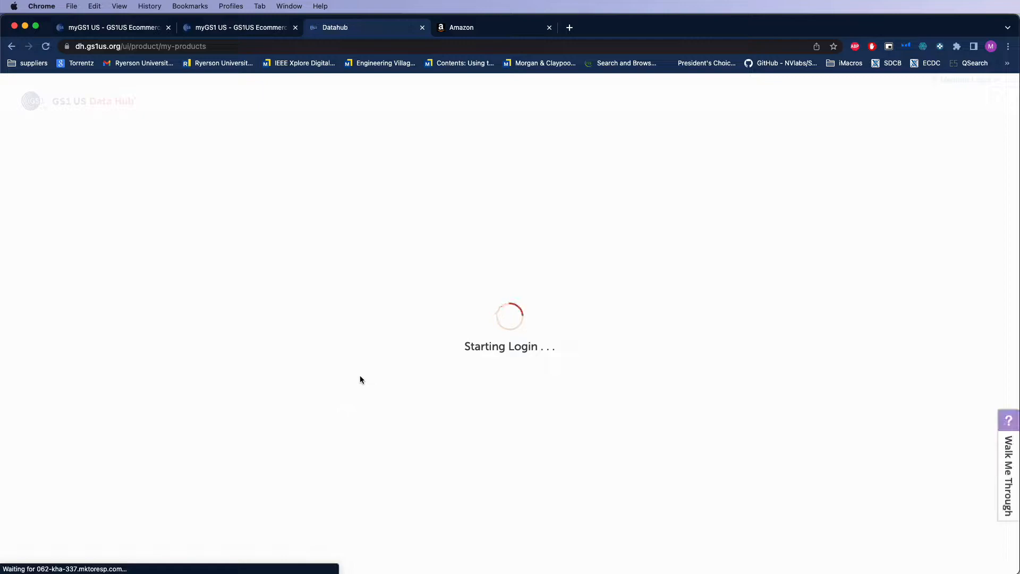
pyautogui.scroll(-1, 360, 379)
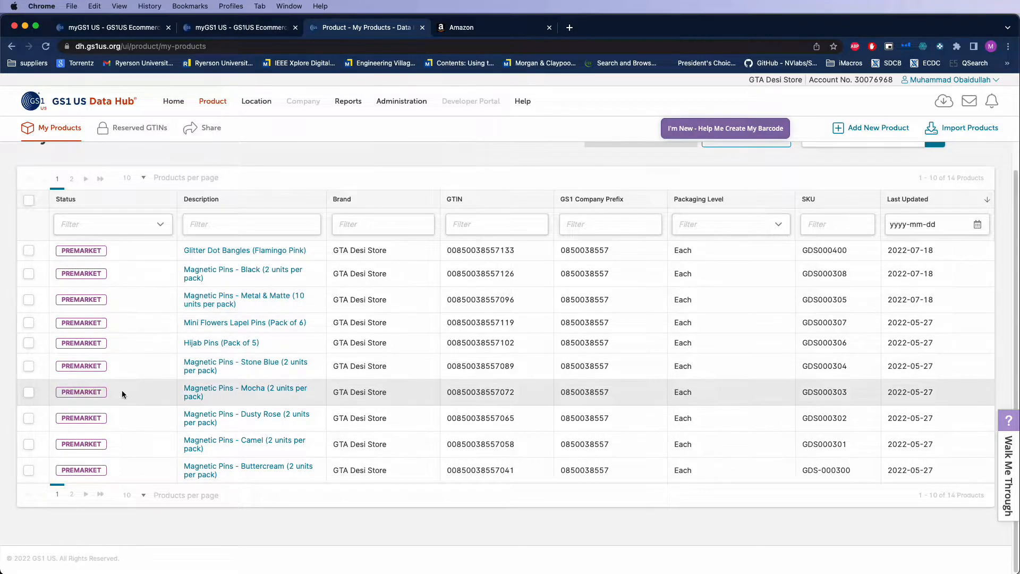
pyautogui.click(132, 504)
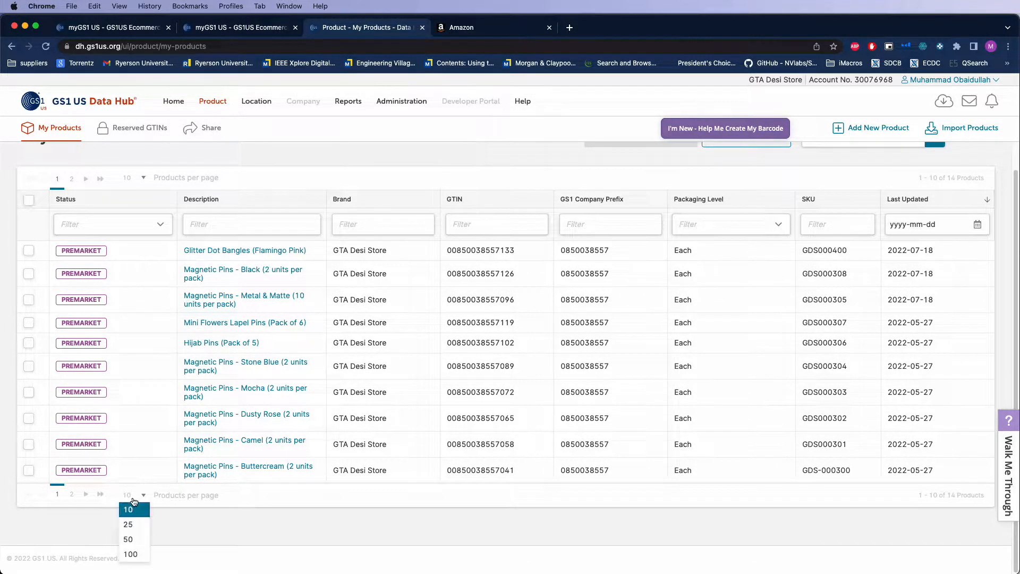
pyautogui.click(133, 522)
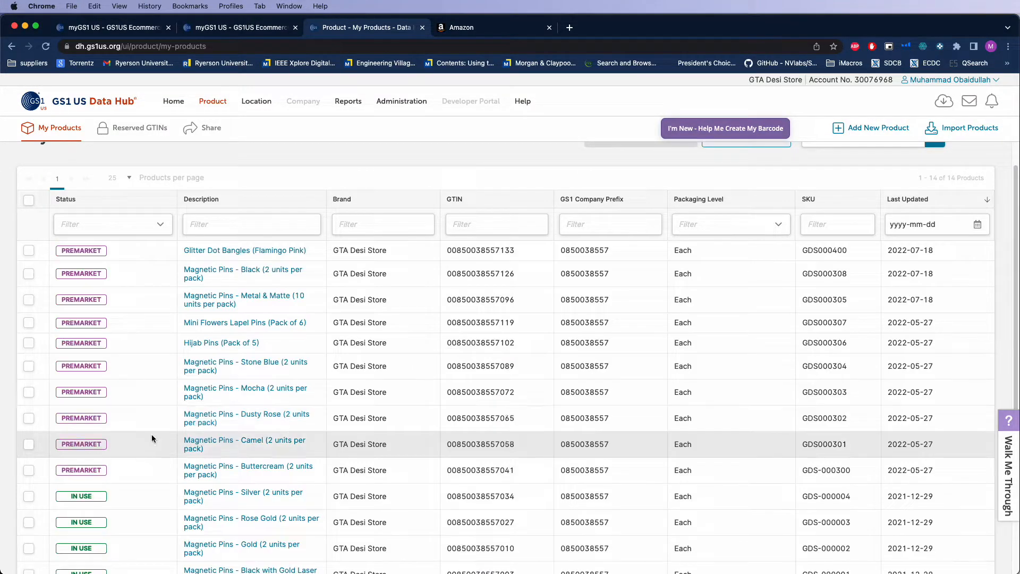
# Review the statuses, descriptions and GTINs of all premarket and in-use products in the list
pyautogui.scroll(-2, 150, 435)
pyautogui.scroll(4, 150, 435)
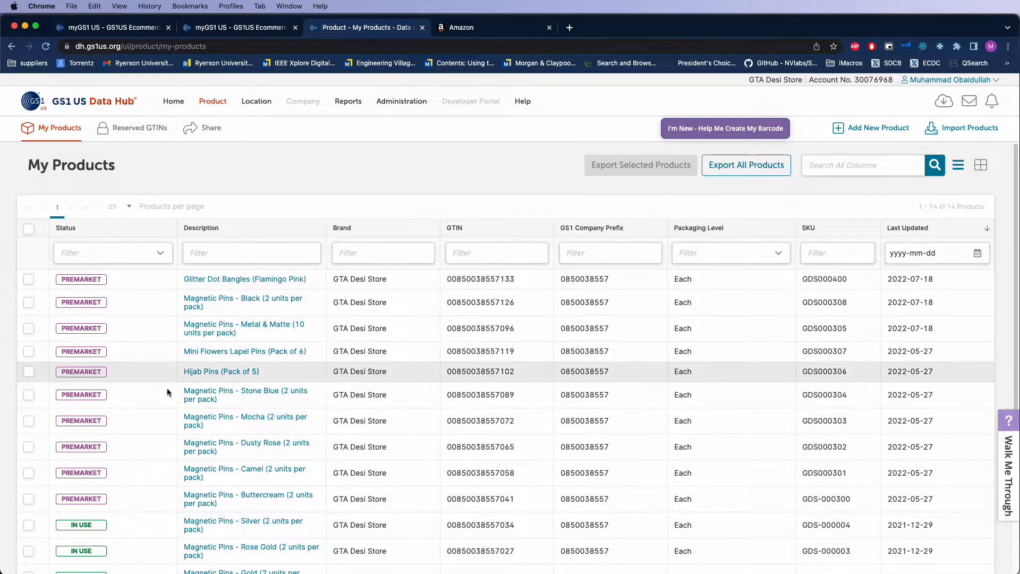
pyautogui.scroll(-3, 168, 377)
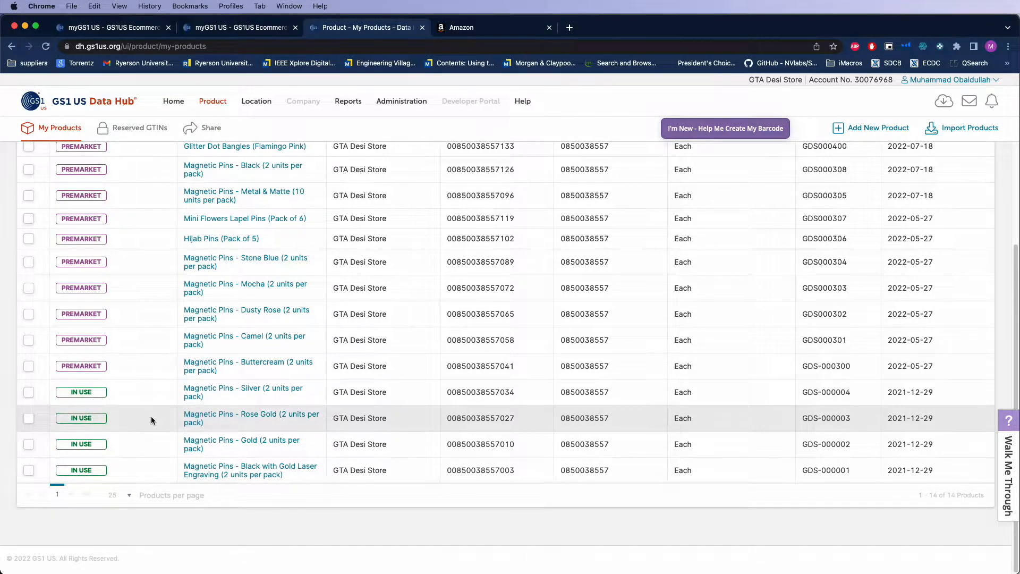
pyautogui.scroll(1, 150, 416)
pyautogui.scroll(4, 151, 416)
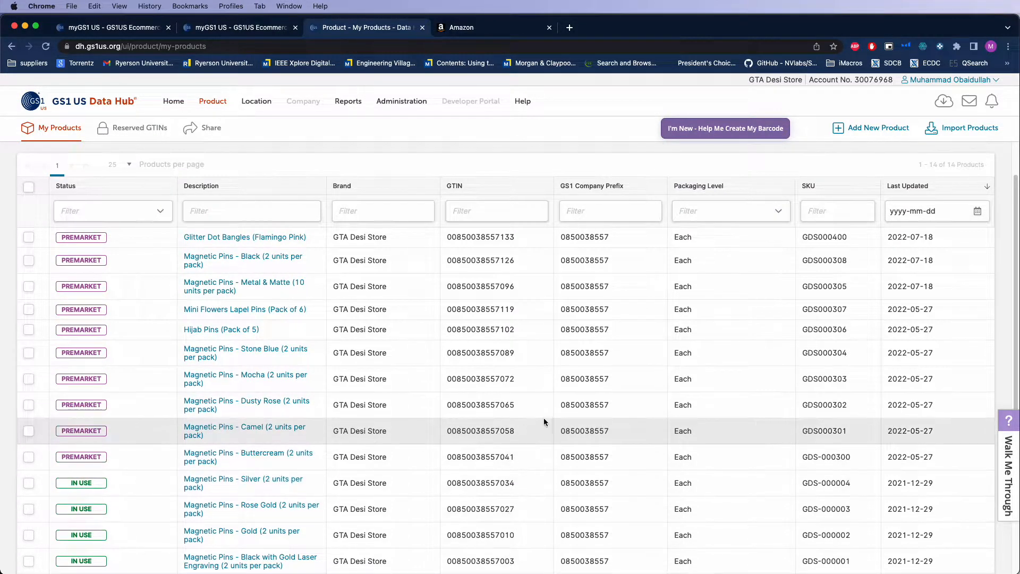
pyautogui.scroll(-3, 133, 485)
pyautogui.scroll(-1, 133, 483)
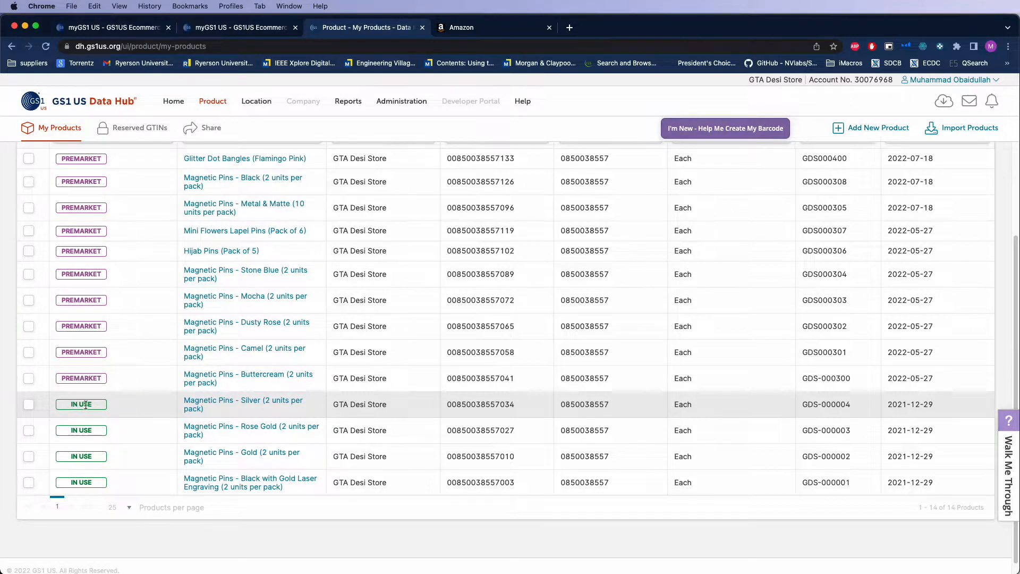
# View the details and edit form of Magnetic Pins - Silver (2 units per pack), and close it without changes
pyautogui.click(243, 406)
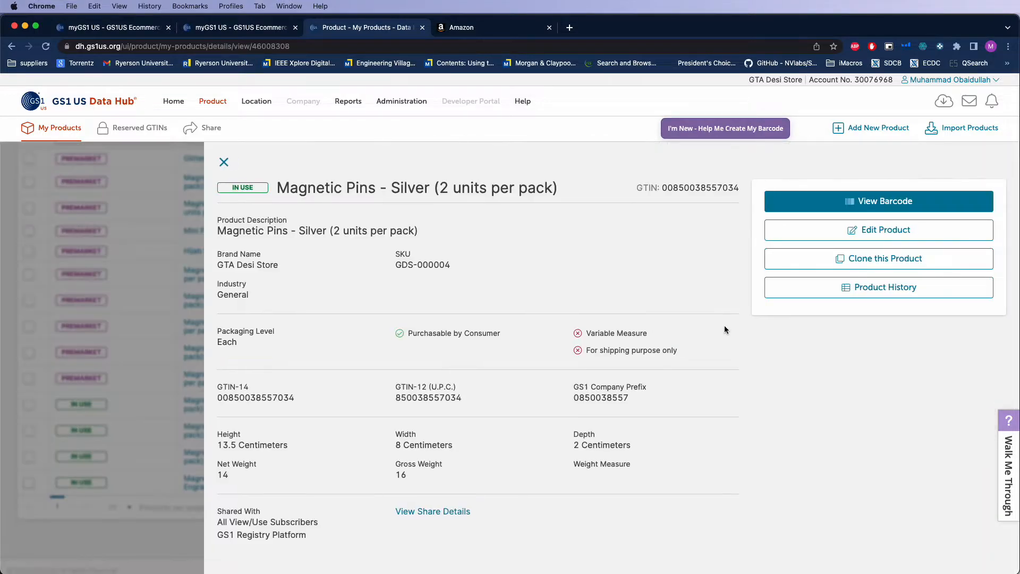
pyautogui.click(808, 237)
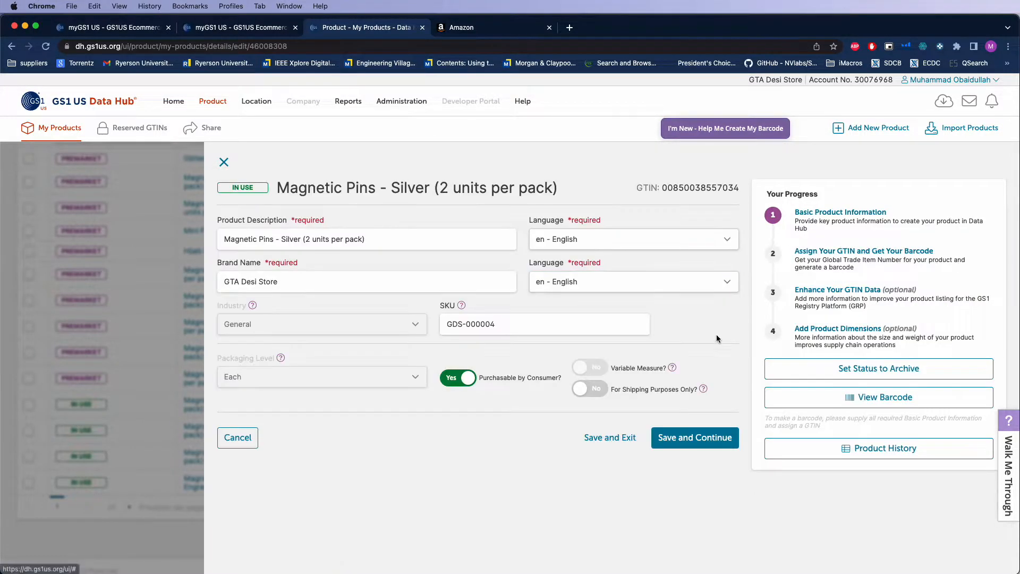
pyautogui.click(223, 164)
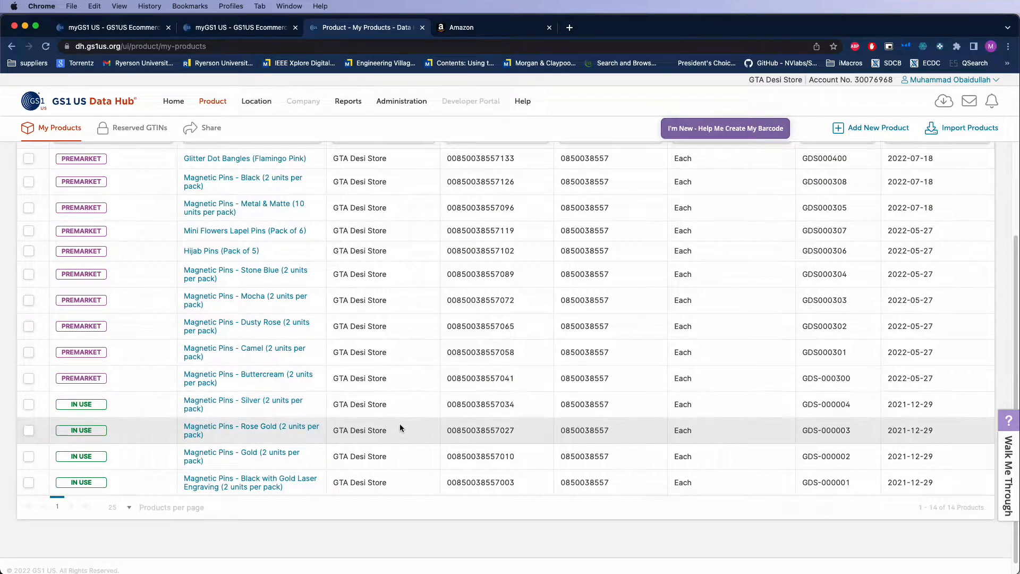
# Open the Glitter Dot Bangles (Flamingo Pink) product and review its description, identifiers and dimensions
pyautogui.scroll(3, 342, 443)
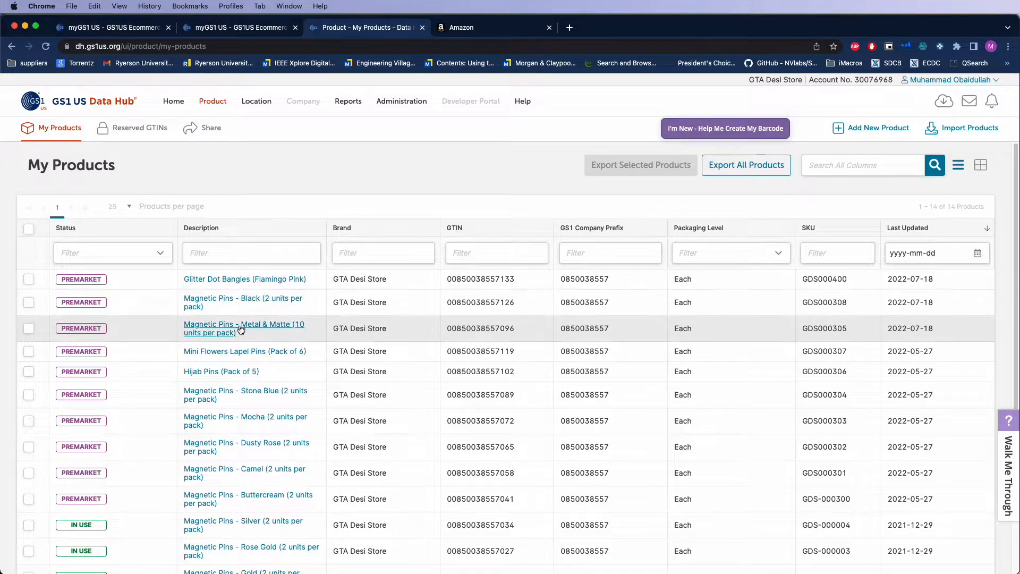
pyautogui.scroll(-1, 246, 349)
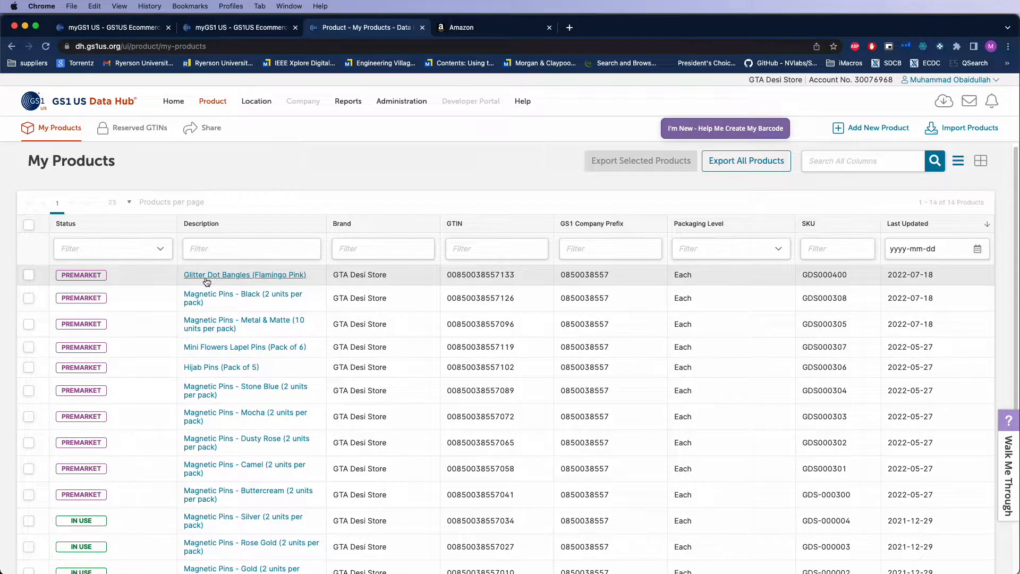
pyautogui.click(201, 278)
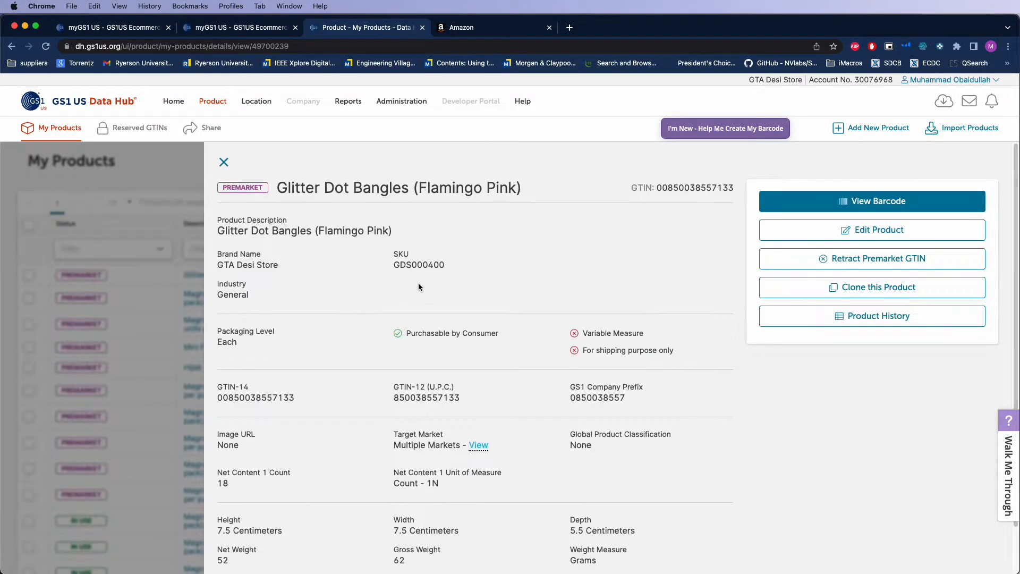
pyautogui.moveTo(279, 189); pyautogui.dragTo(518, 189)
pyautogui.click(419, 232)
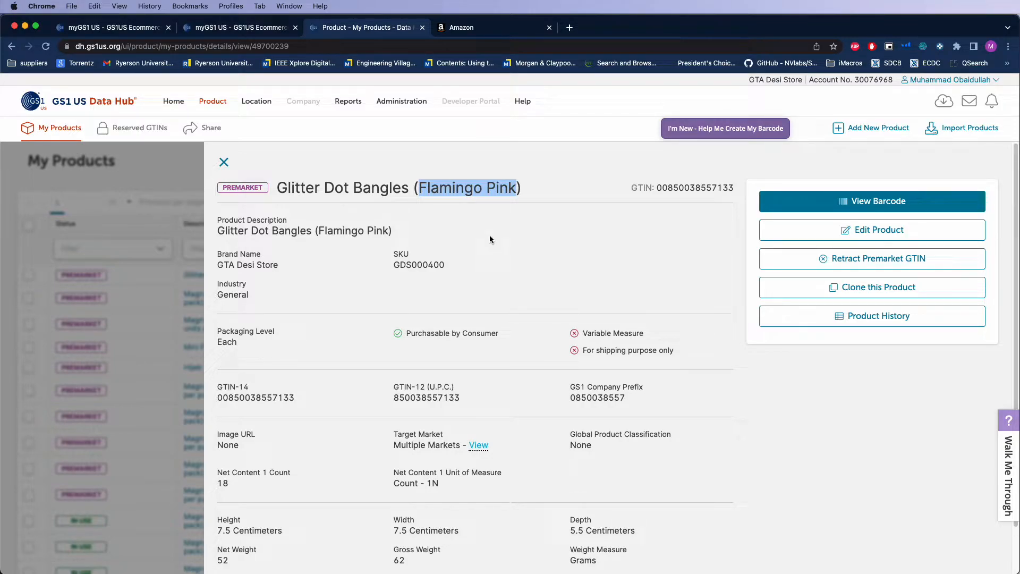
pyautogui.click(472, 199)
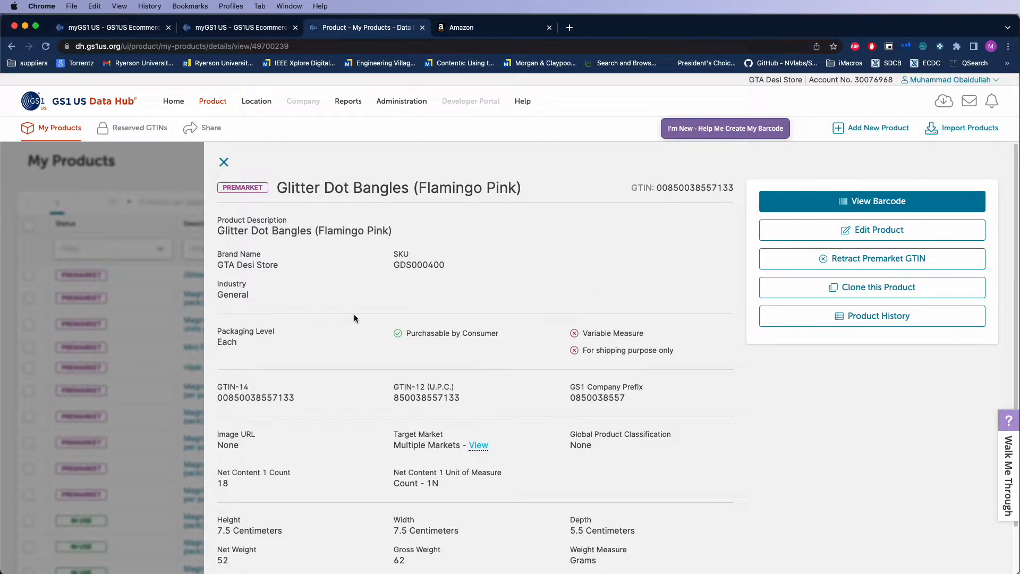
pyautogui.scroll(-2, 354, 317)
pyautogui.scroll(2, 630, 222)
pyautogui.moveTo(429, 189); pyautogui.dragTo(515, 189)
pyautogui.click(466, 272)
# Edit the product's description to "Glitter Dot Bangles (Flamingo Pink 2.4)", save it and return to the product list
pyautogui.click(879, 238)
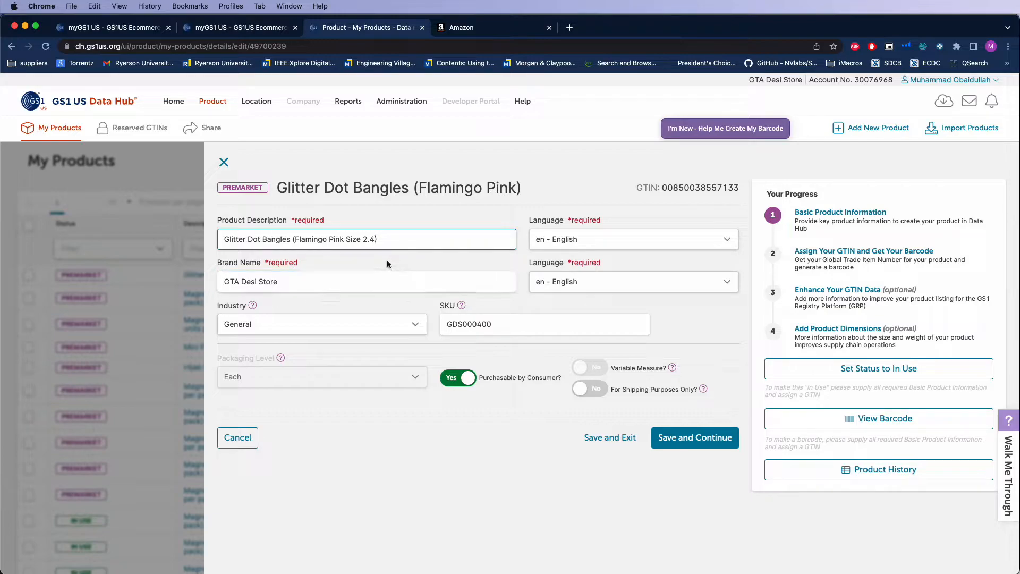
pyautogui.click(361, 240)
pyautogui.moveTo(348, 241); pyautogui.dragTo(347, 242)
pyautogui.press('BackSpace')
pyautogui.click(710, 436)
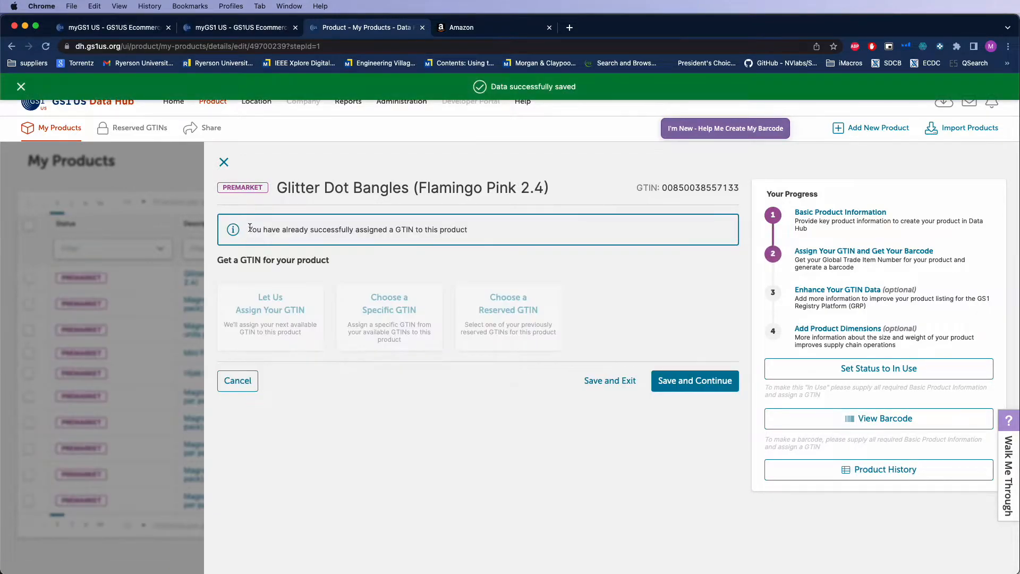
pyautogui.click(223, 162)
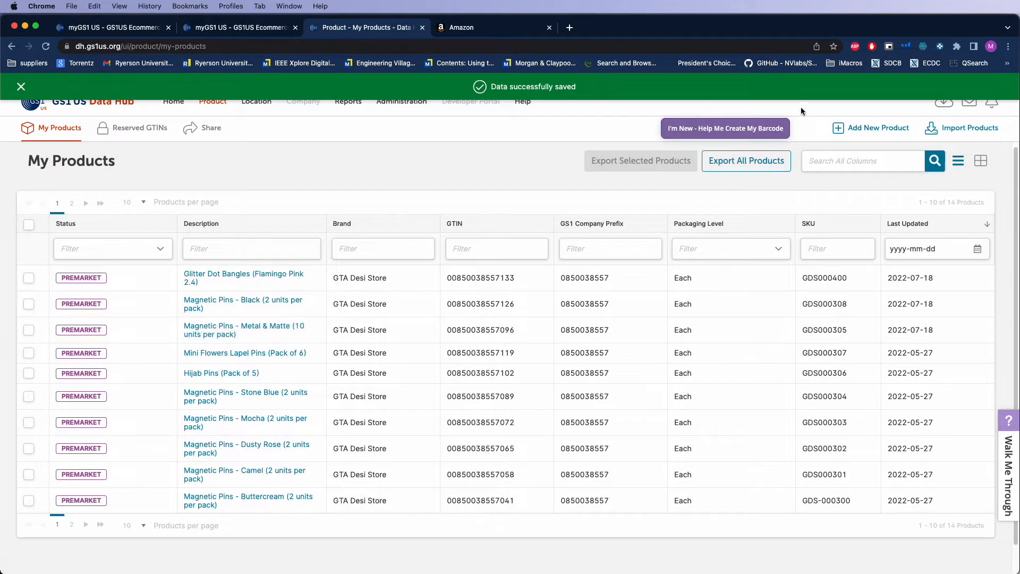
# Start a new product with the description "Glitter Dot Bangles" and the brand name "GTA Desi Store"
pyautogui.click(871, 128)
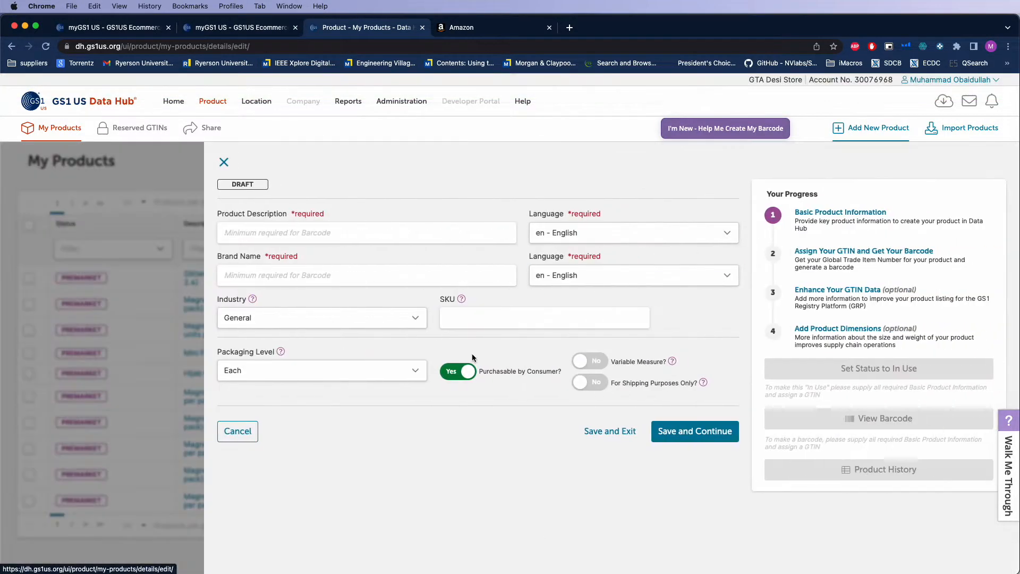
pyautogui.click(289, 233)
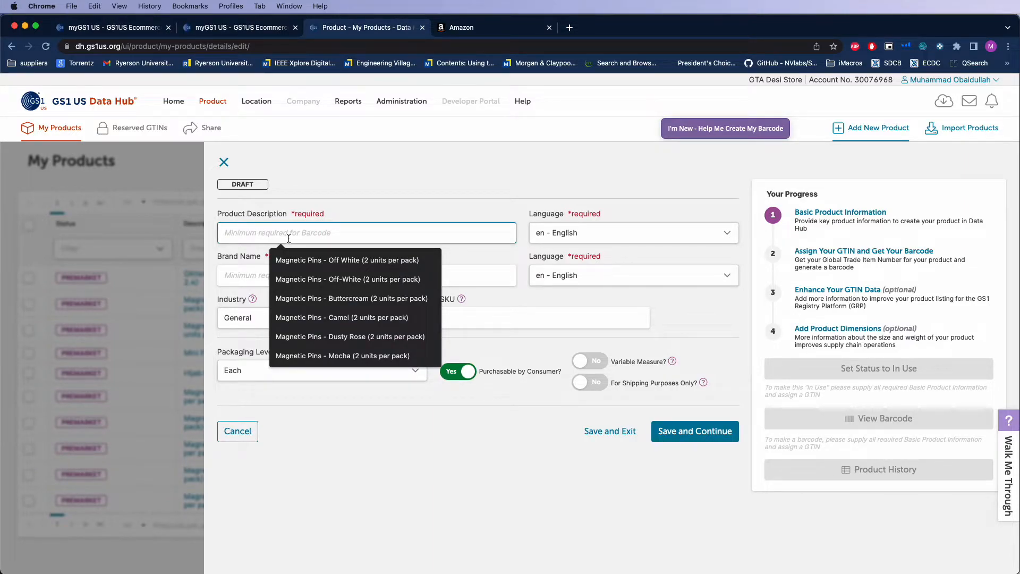
pyautogui.write('Glitter Dot Bangles')
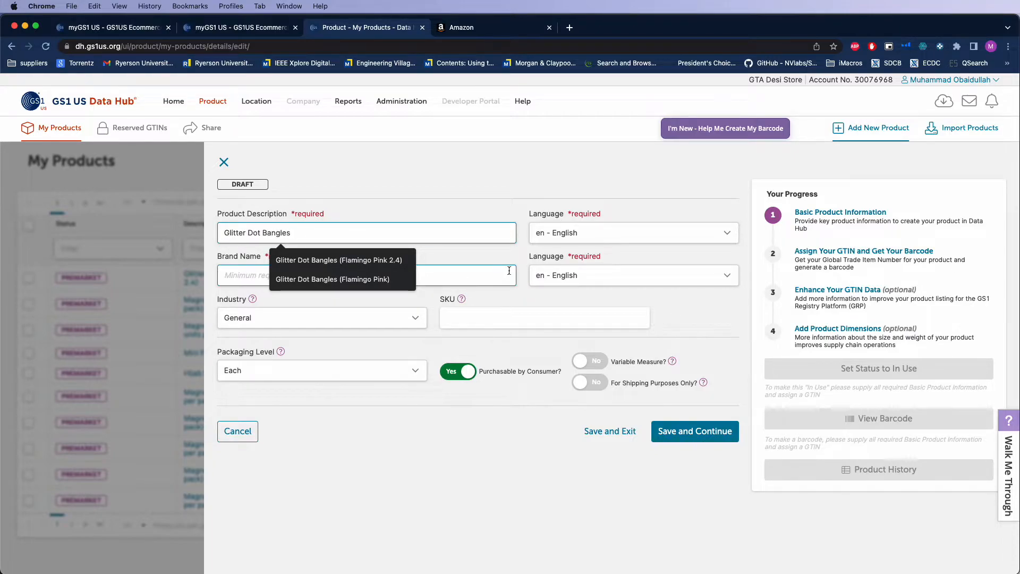
pyautogui.click(475, 276)
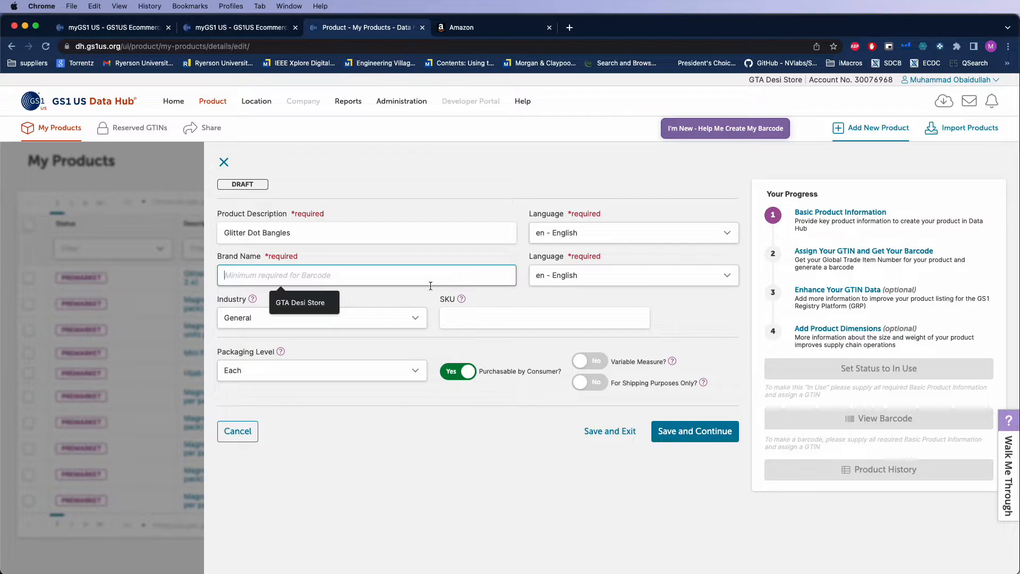
pyautogui.click(316, 302)
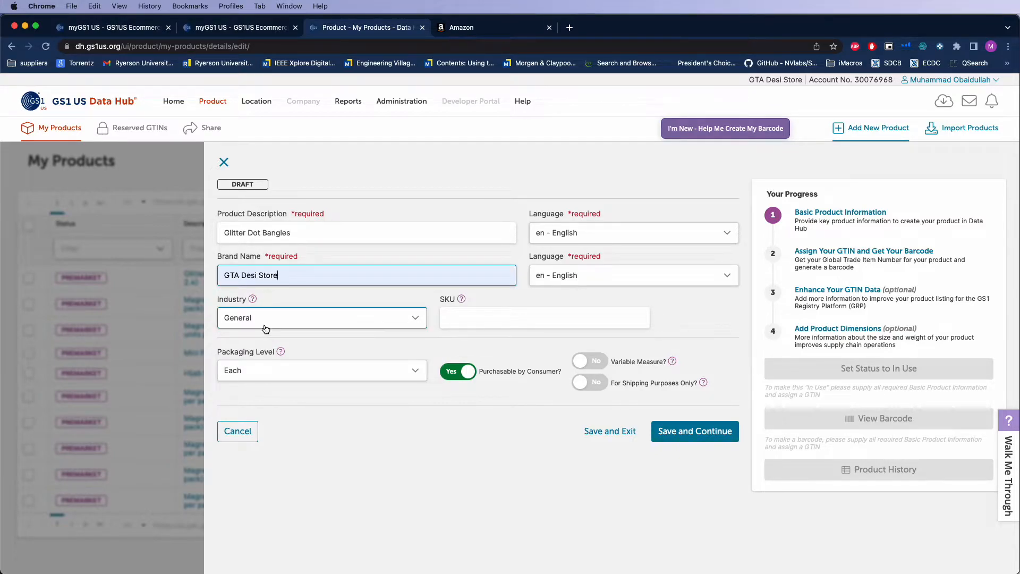
# Begin the SKU with "GDS" and check the latest SKU in a separately opened Data Hub product list, keeping the draft open
pyautogui.click(477, 317)
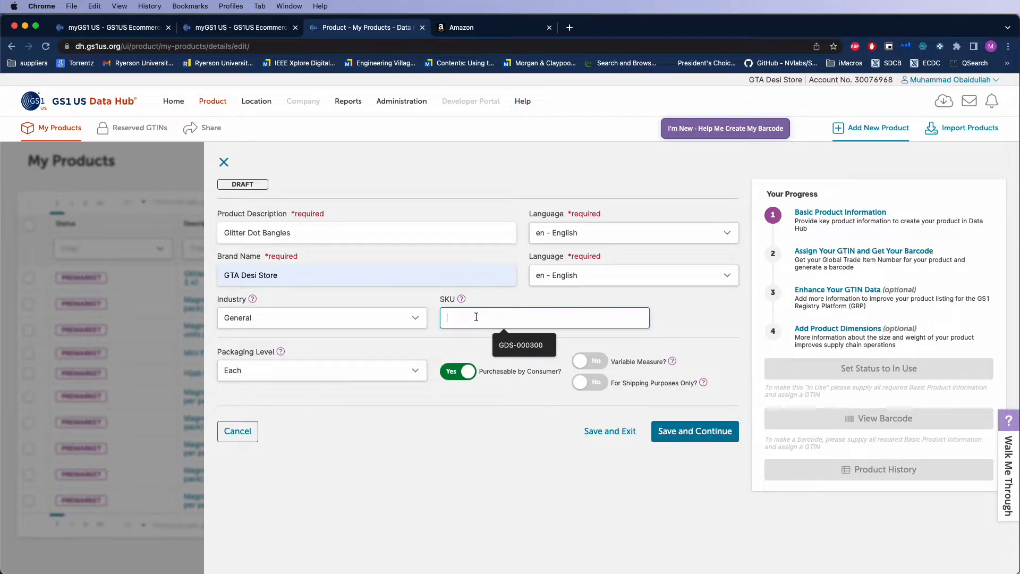
pyautogui.write('GDS')
pyautogui.click(276, 27)
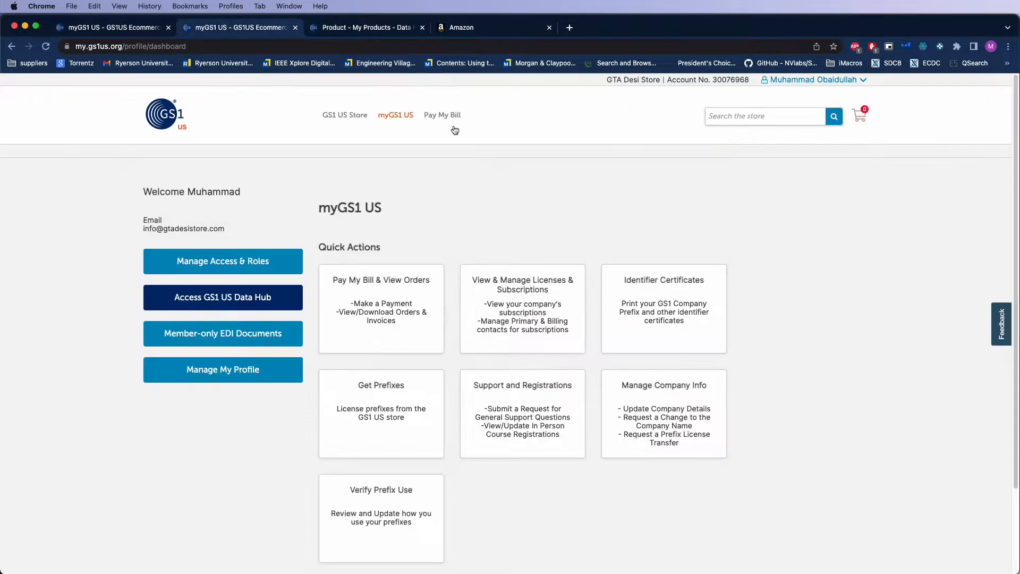
pyautogui.click(220, 297)
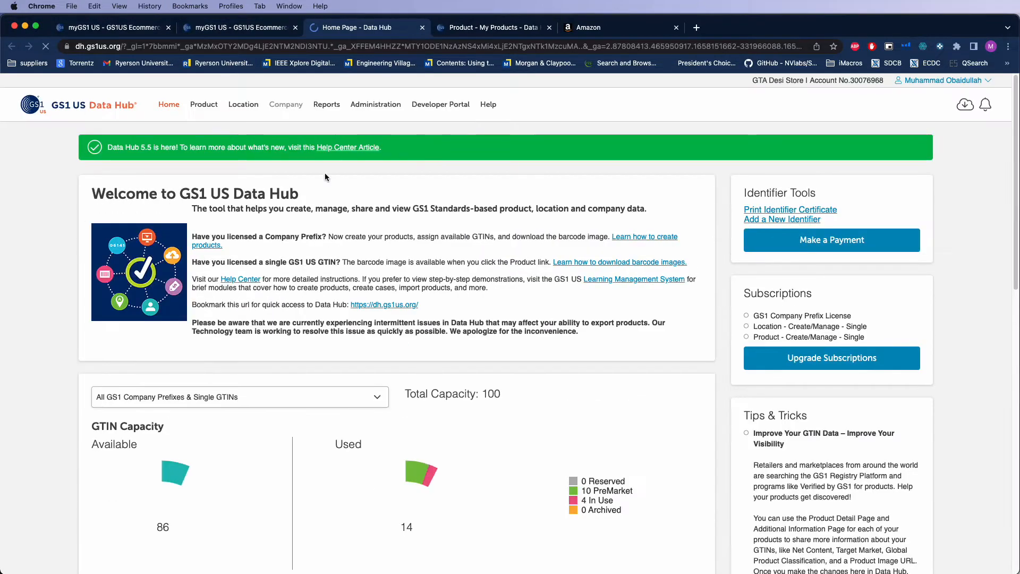
pyautogui.click(204, 104)
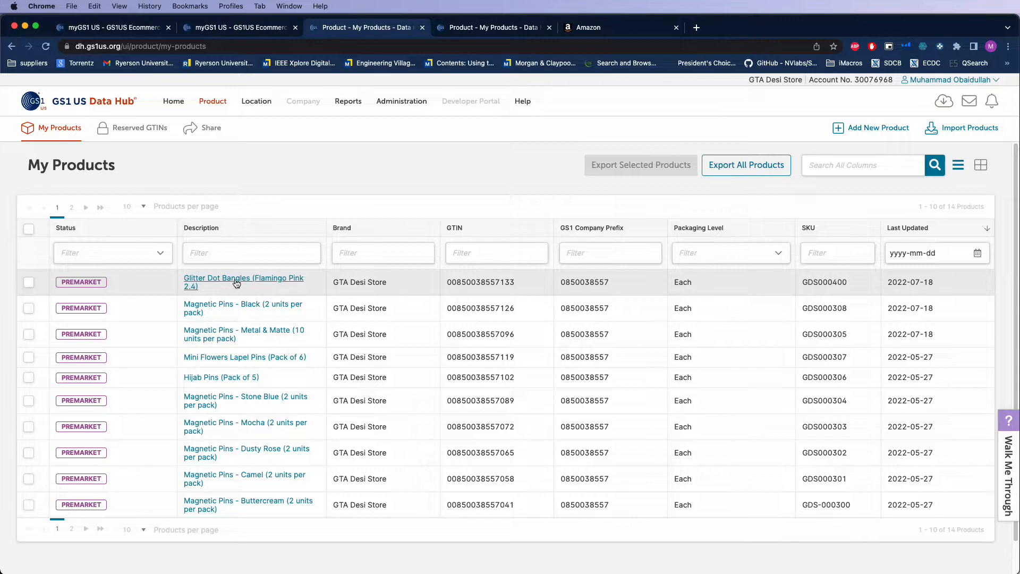
pyautogui.moveTo(849, 281); pyautogui.dragTo(836, 282)
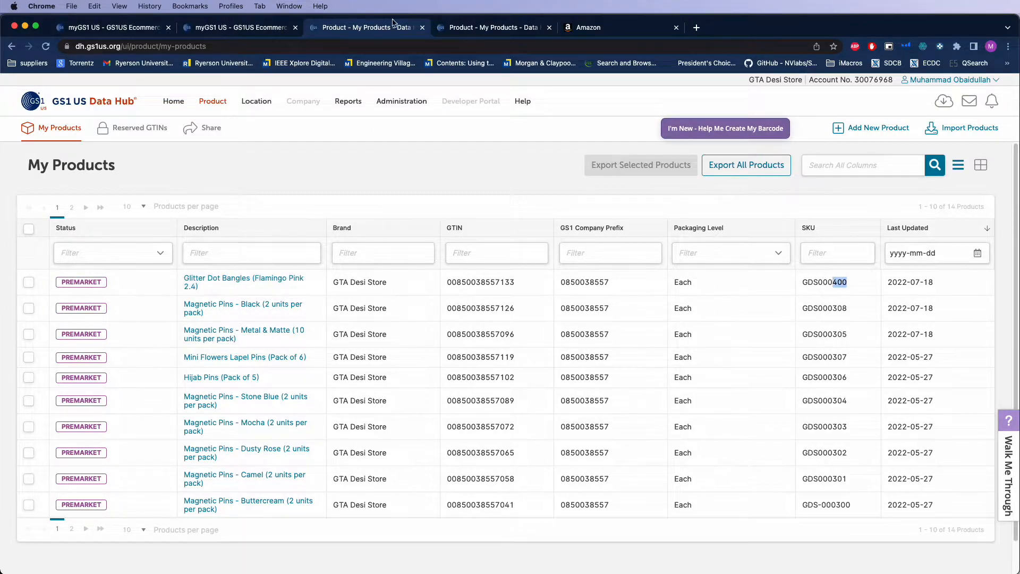
pyautogui.click(466, 27)
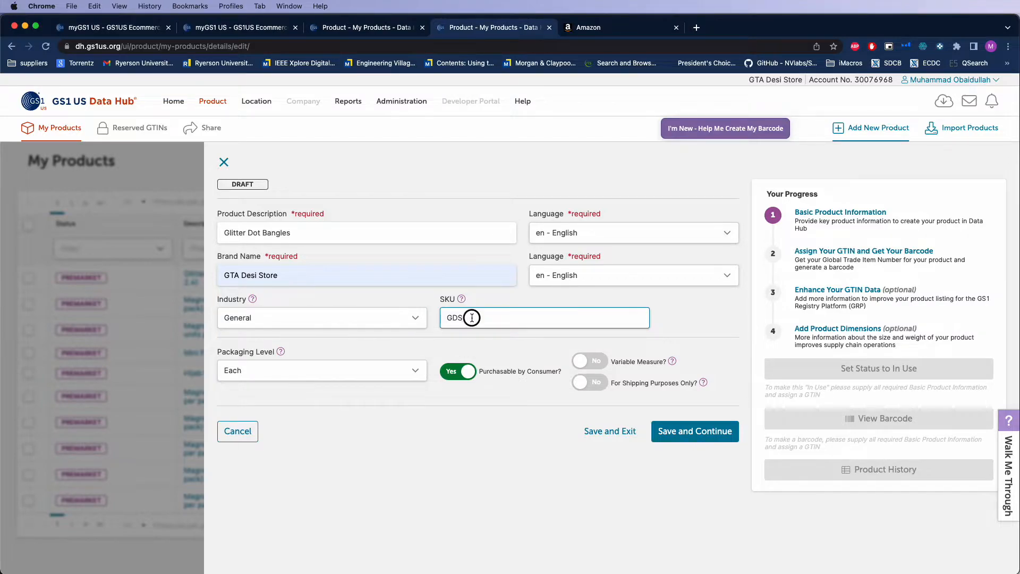
# Complete the new product's SKU as GDS000401 and save the basic product information
pyautogui.write('000401')
pyautogui.click(672, 361)
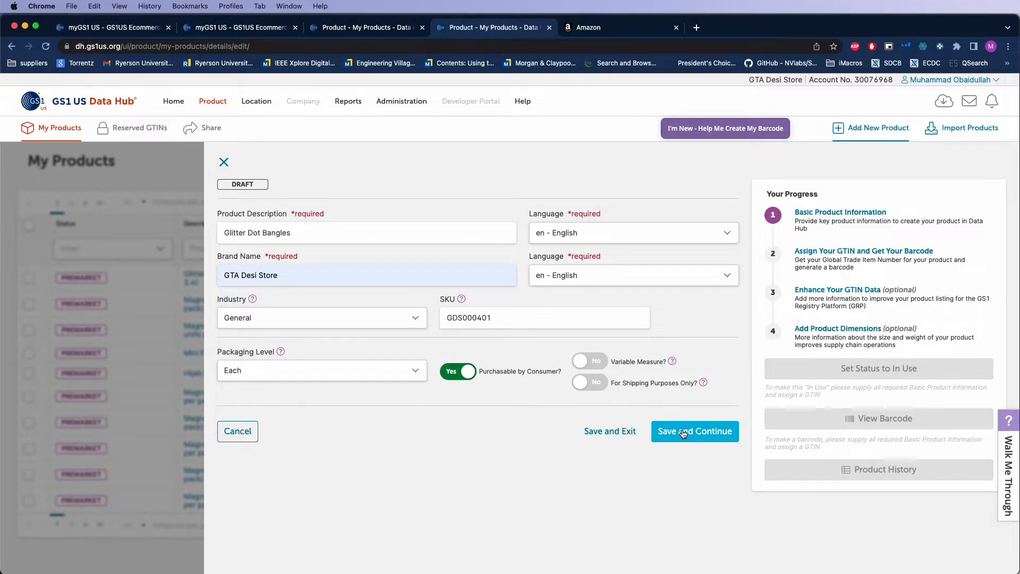
pyautogui.click(719, 431)
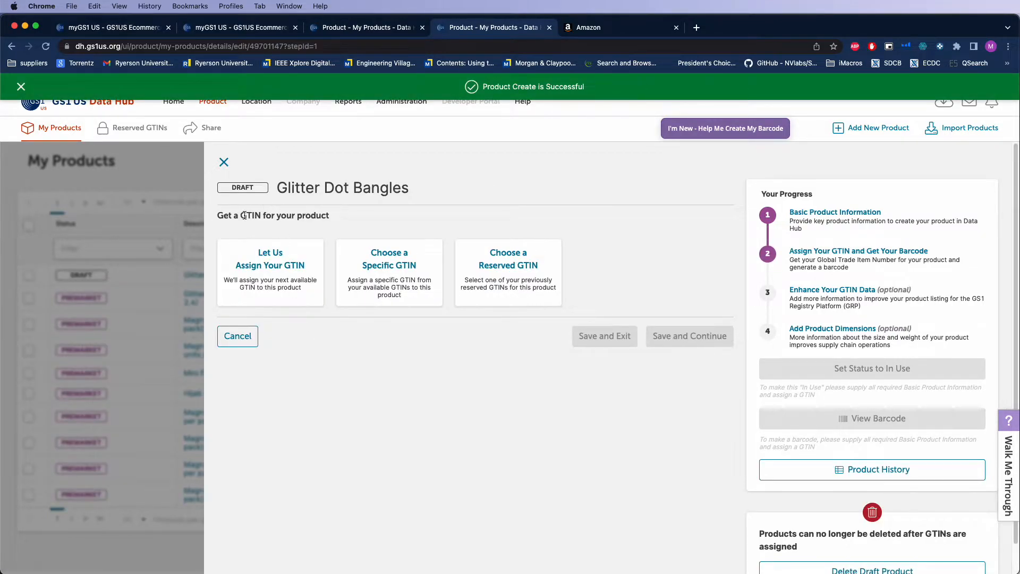
# Have the next available GTIN assigned automatically to the product, and save it with the change to PreMarket status accepted
pyautogui.click(270, 276)
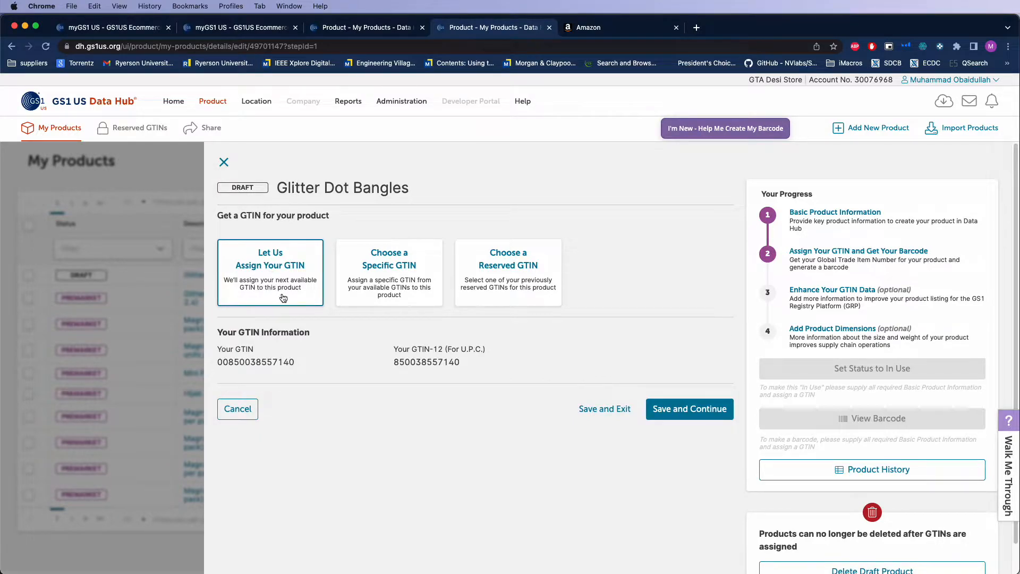
pyautogui.moveTo(394, 365); pyautogui.dragTo(445, 364)
pyautogui.click(349, 381)
pyautogui.moveTo(441, 364); pyautogui.dragTo(462, 380)
pyautogui.click(457, 362)
pyautogui.click(453, 363)
pyautogui.moveTo(453, 363); pyautogui.dragTo(444, 363)
pyautogui.click(692, 412)
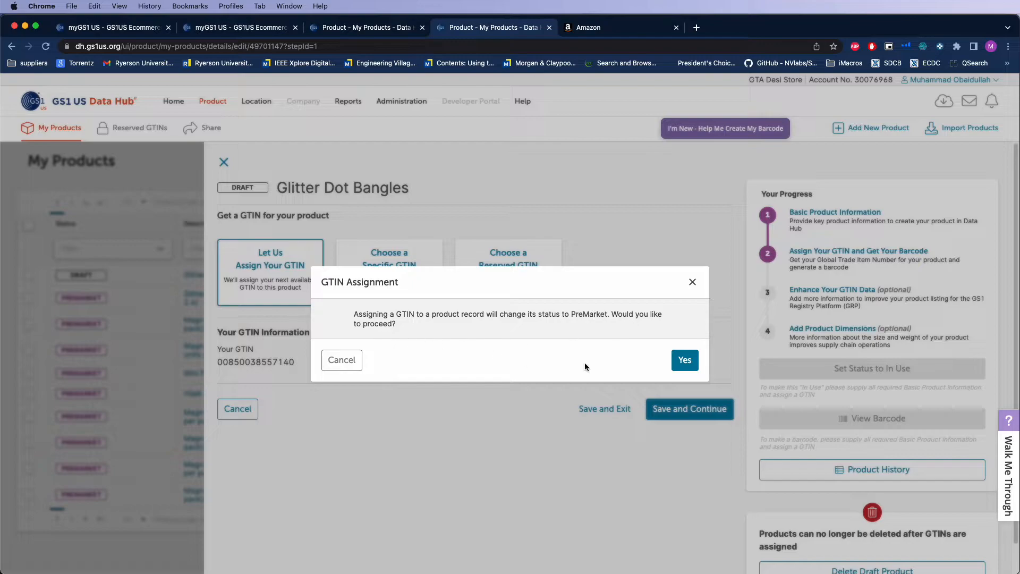
pyautogui.click(685, 360)
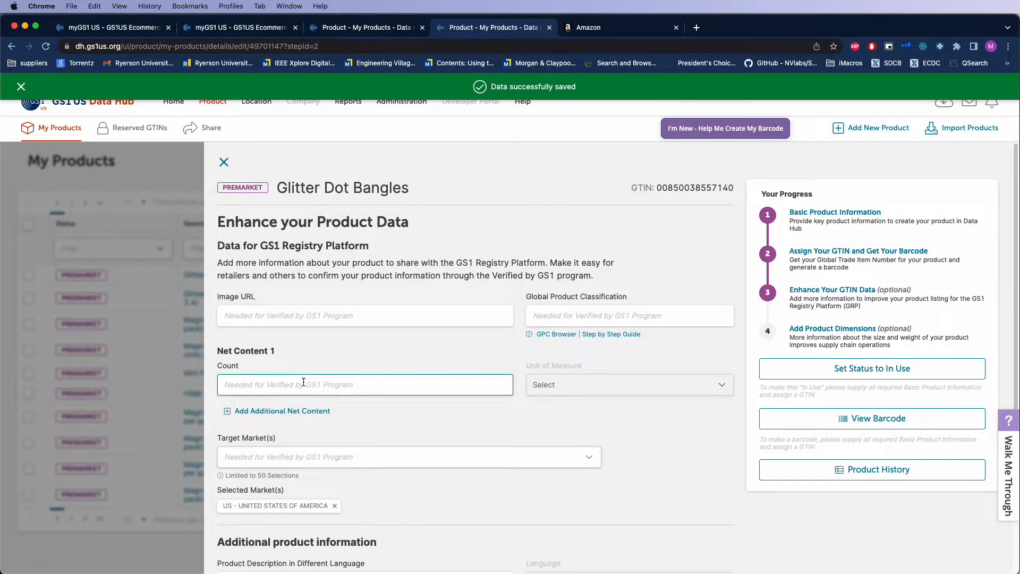
# Examine the optional Image URL, Global Product Classification and Net Content fields for the product
pyautogui.scroll(-1, 304, 384)
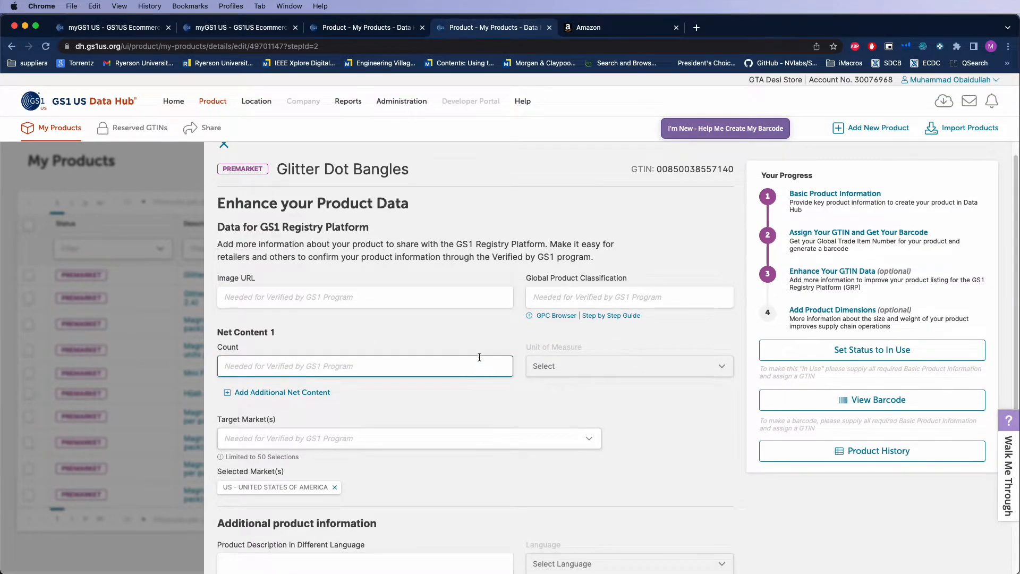
pyautogui.click(328, 299)
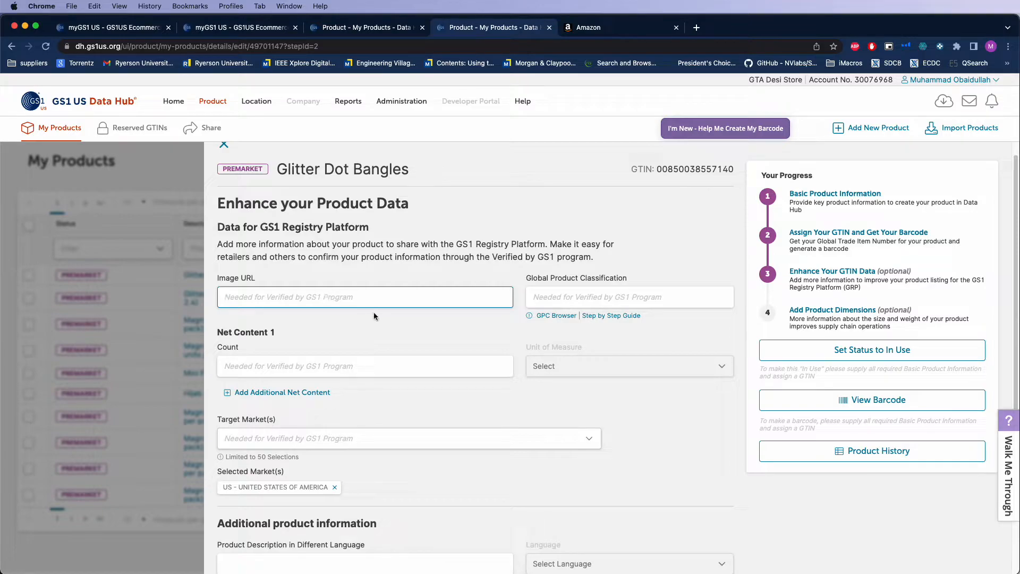
pyautogui.click(565, 298)
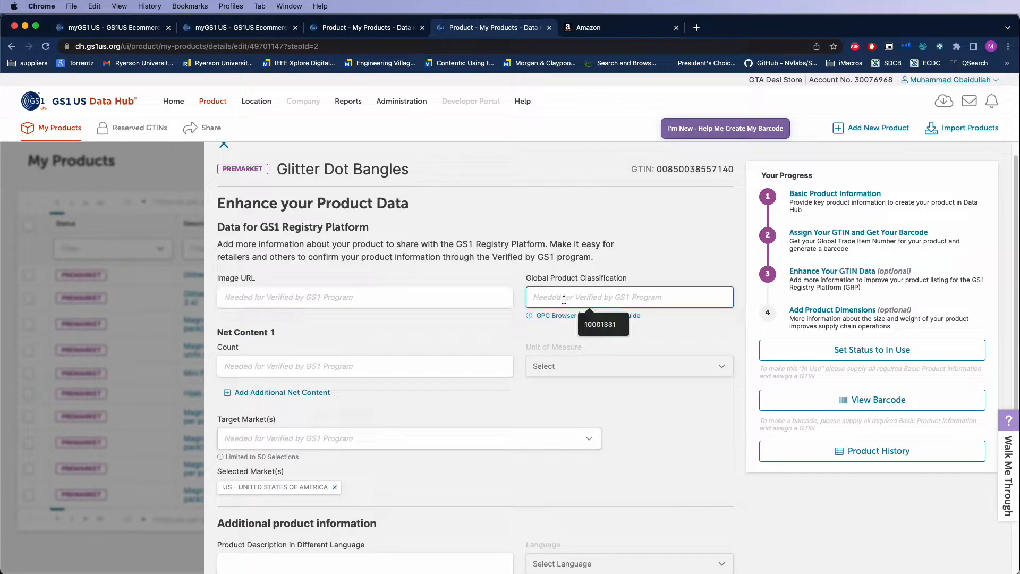
pyautogui.click(485, 343)
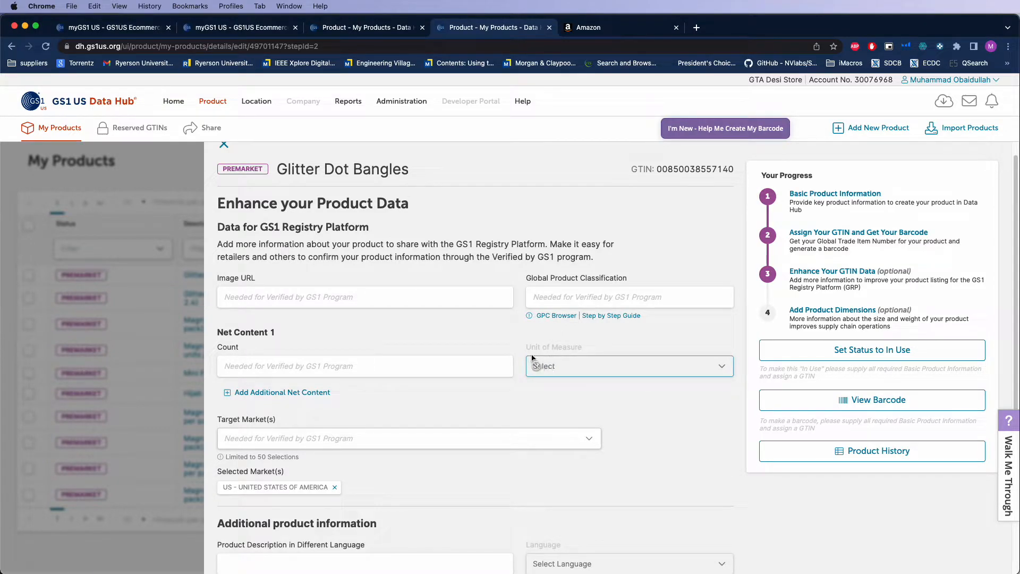
pyautogui.click(565, 293)
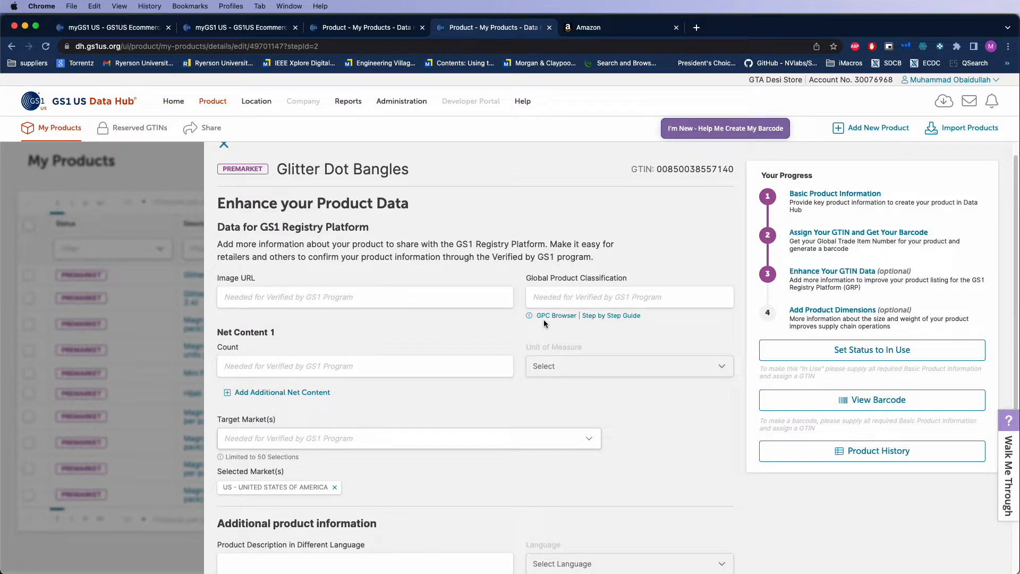
pyautogui.click(564, 295)
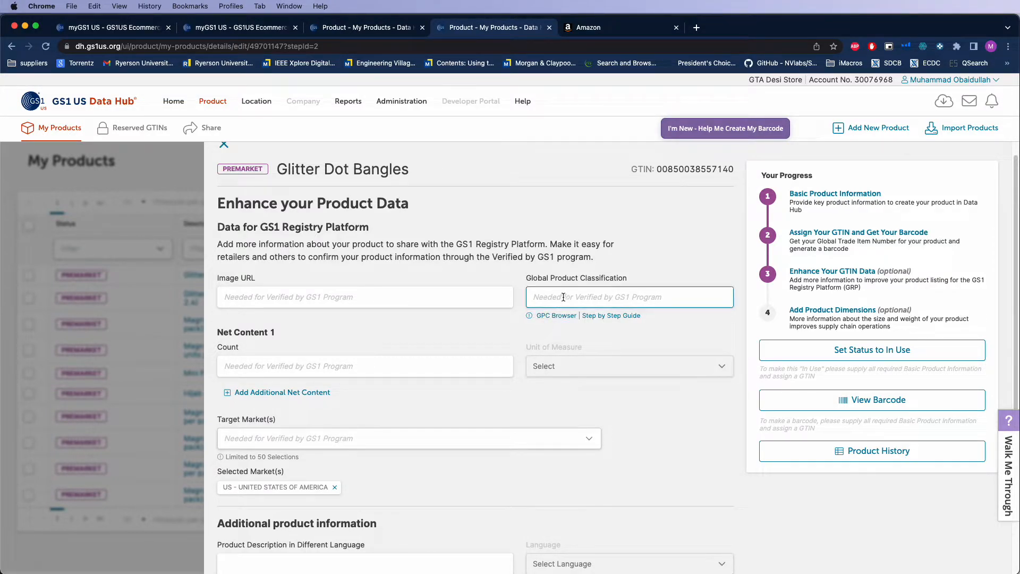
pyautogui.click(446, 361)
pyautogui.click(460, 344)
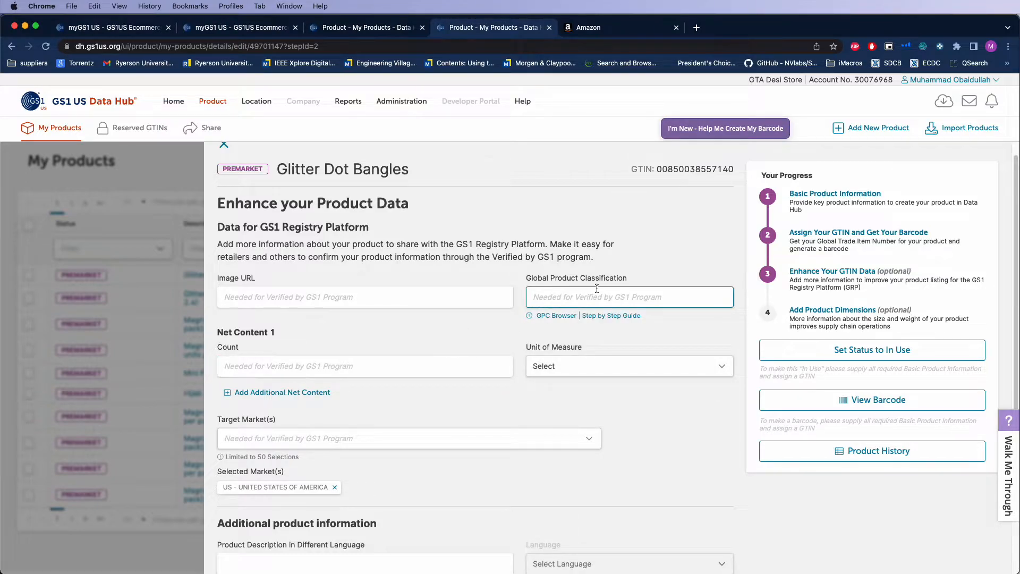
# Set the product's net content to a count of 18 with the unit of measure "Count - 1N"
pyautogui.click(553, 366)
pyautogui.click(445, 368)
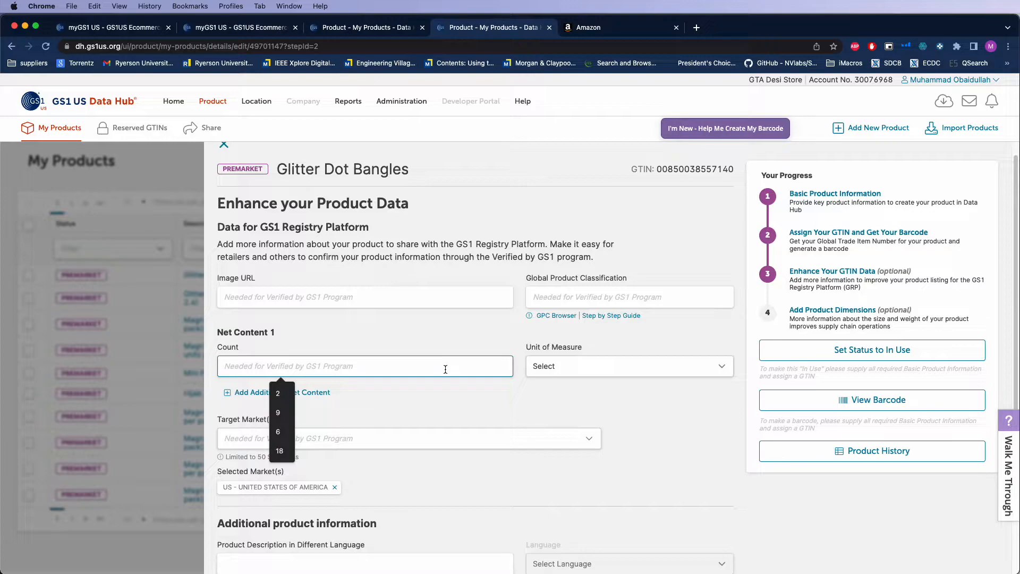
pyautogui.click(280, 451)
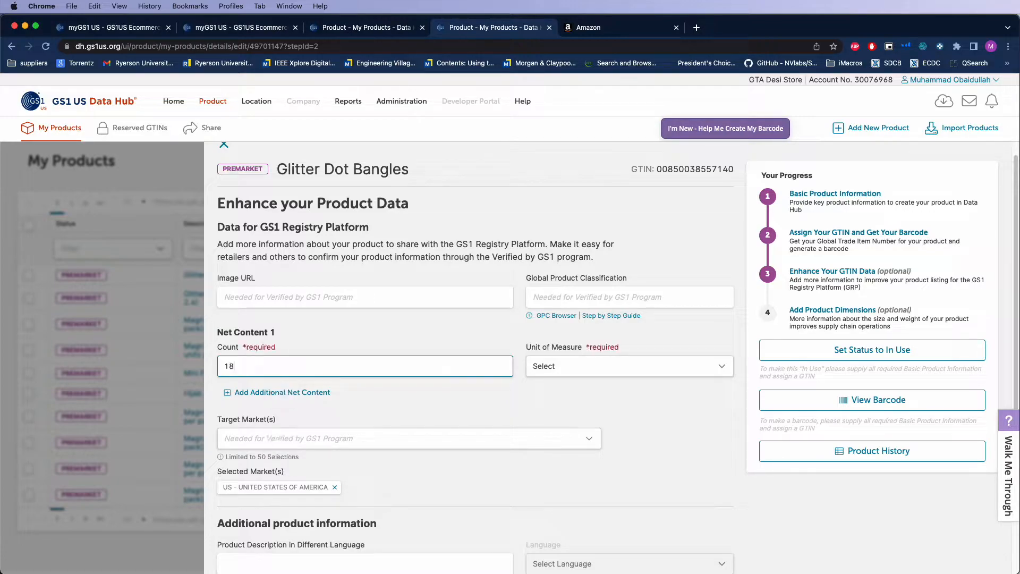
pyautogui.click(621, 368)
pyautogui.click(600, 379)
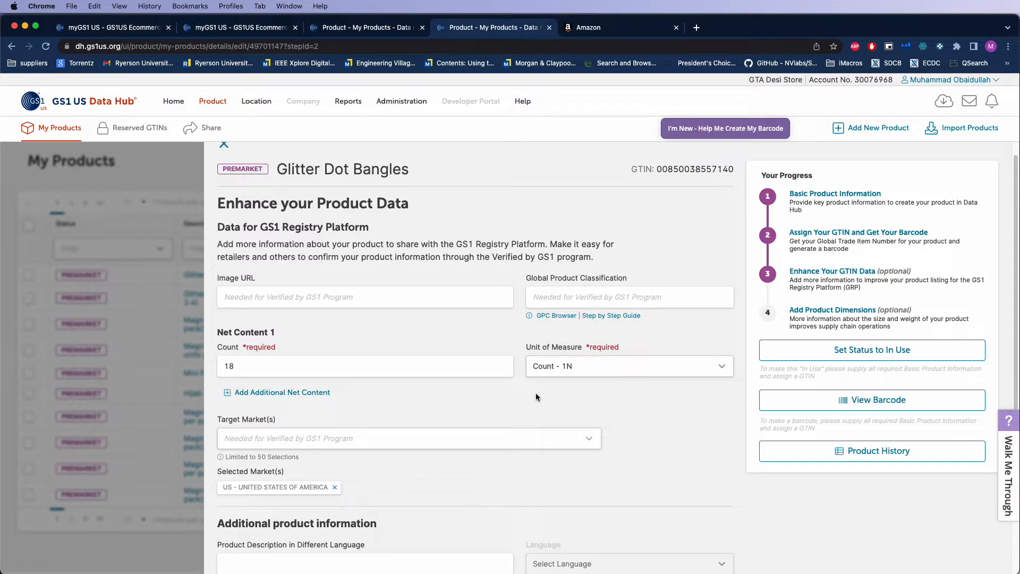
# Add "CA - CANADA" to the product's target markets and save the enhanced data to continue to the package measurements
pyautogui.scroll(-2, 510, 423)
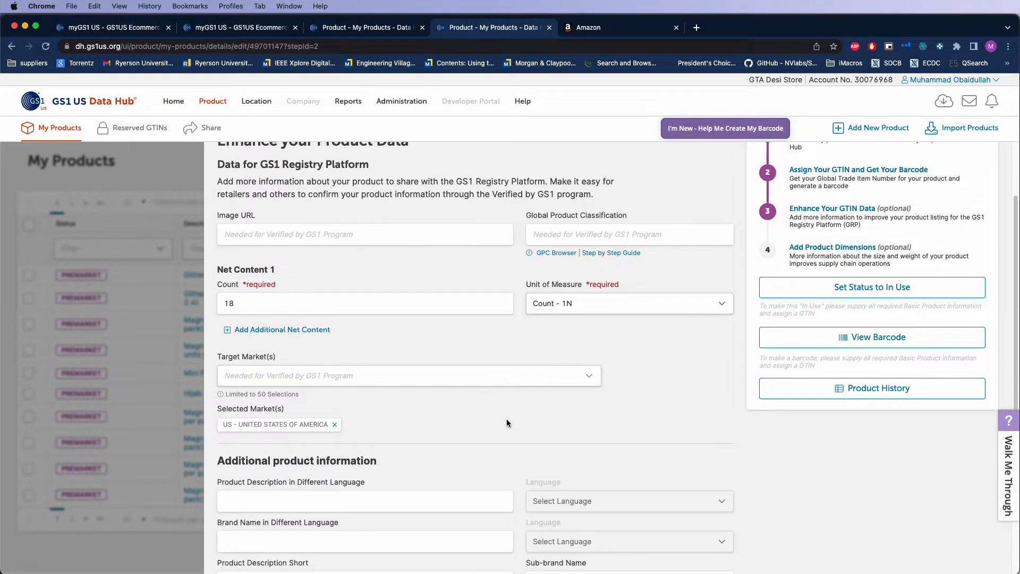
pyautogui.scroll(3, 506, 423)
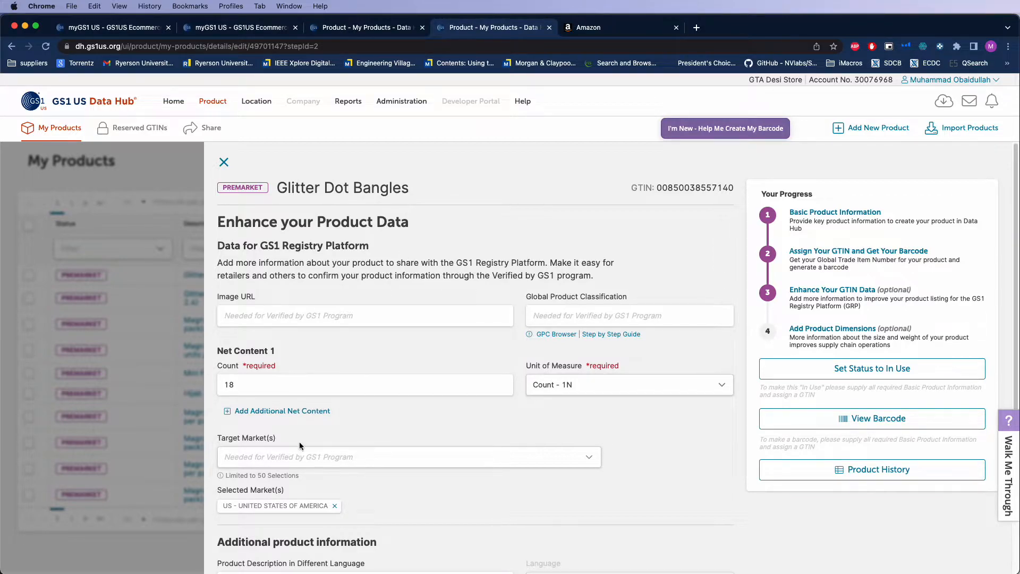
pyautogui.scroll(-2, 298, 441)
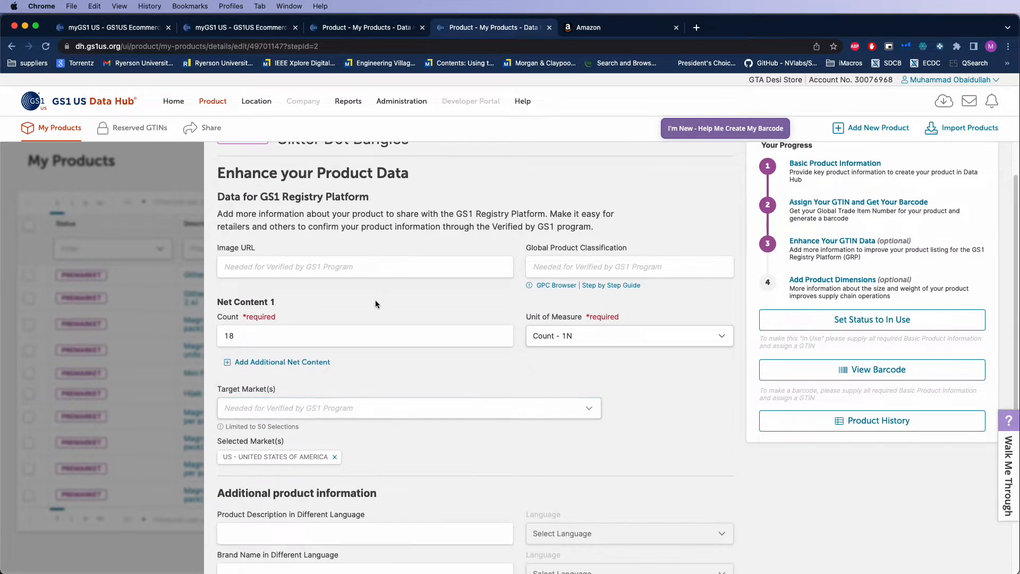
pyautogui.click(323, 408)
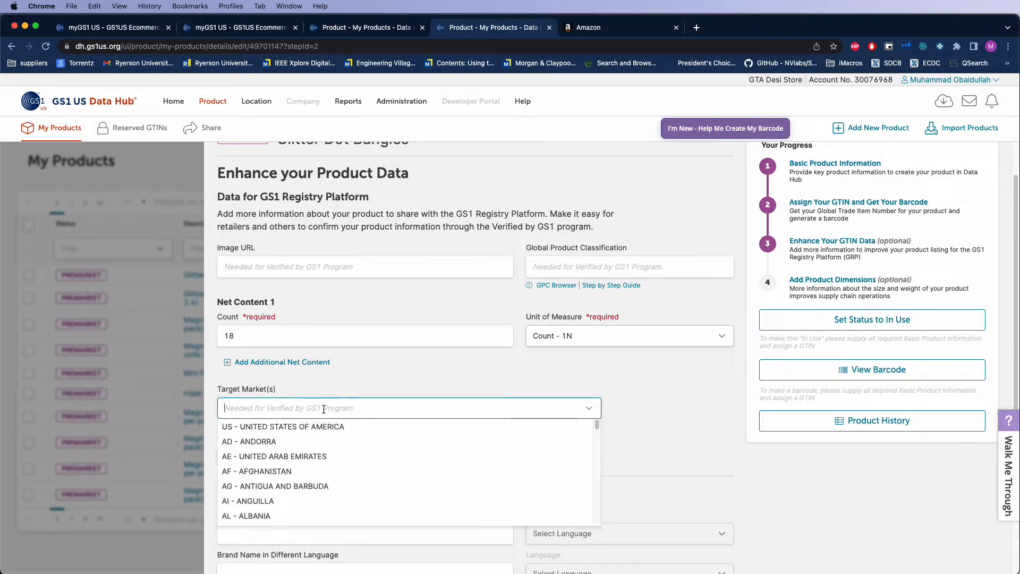
pyautogui.click(350, 384)
pyautogui.click(273, 410)
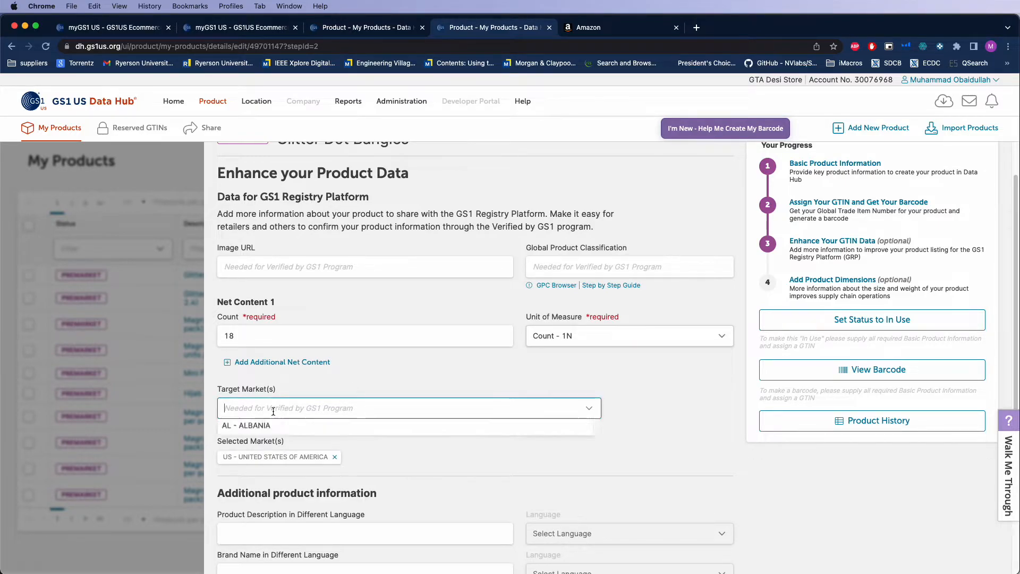
pyautogui.write('ca - CANADA')
pyautogui.click(271, 428)
pyautogui.scroll(-4, 433, 451)
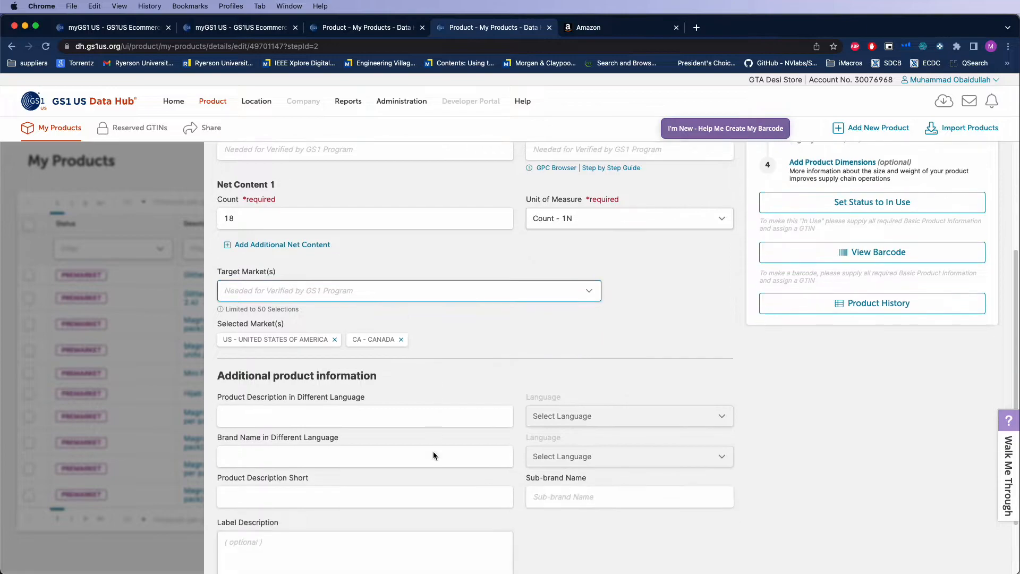
pyautogui.click(424, 347)
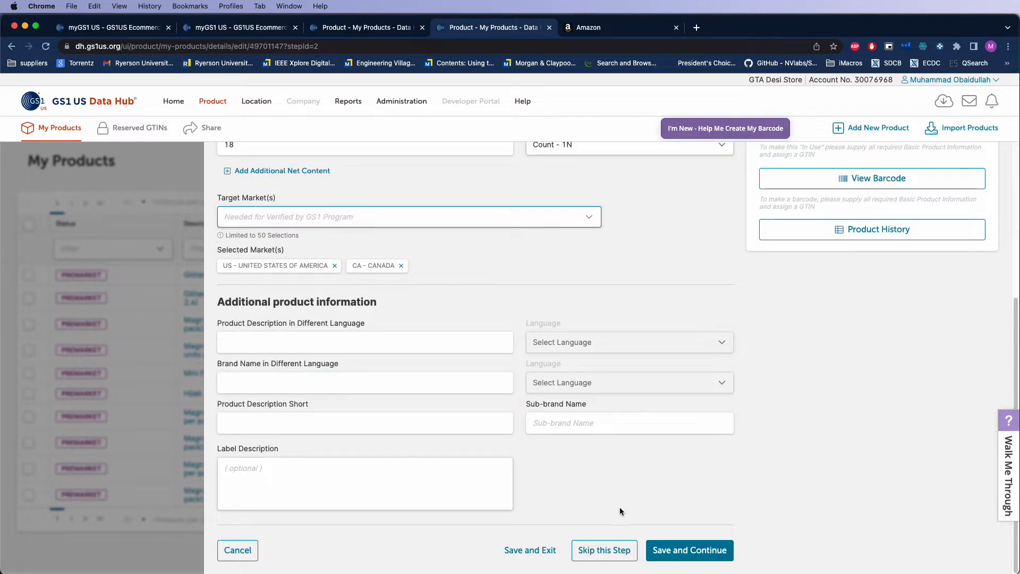
pyautogui.click(706, 550)
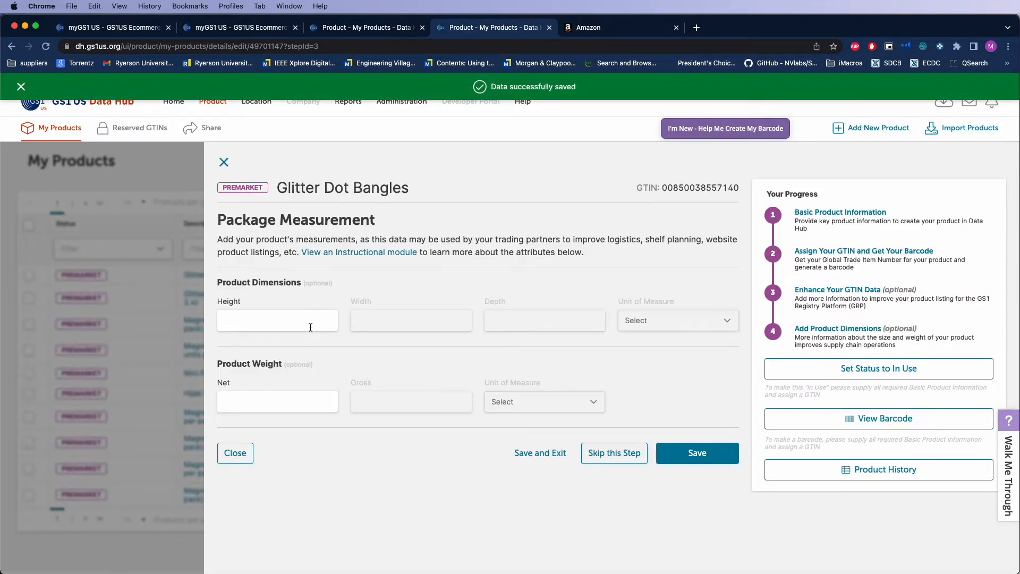
# Set the product dimensions to height 7.5, width 7.5 and depth 5.5, with Centimeters as the unit of measure
pyautogui.click(310, 325)
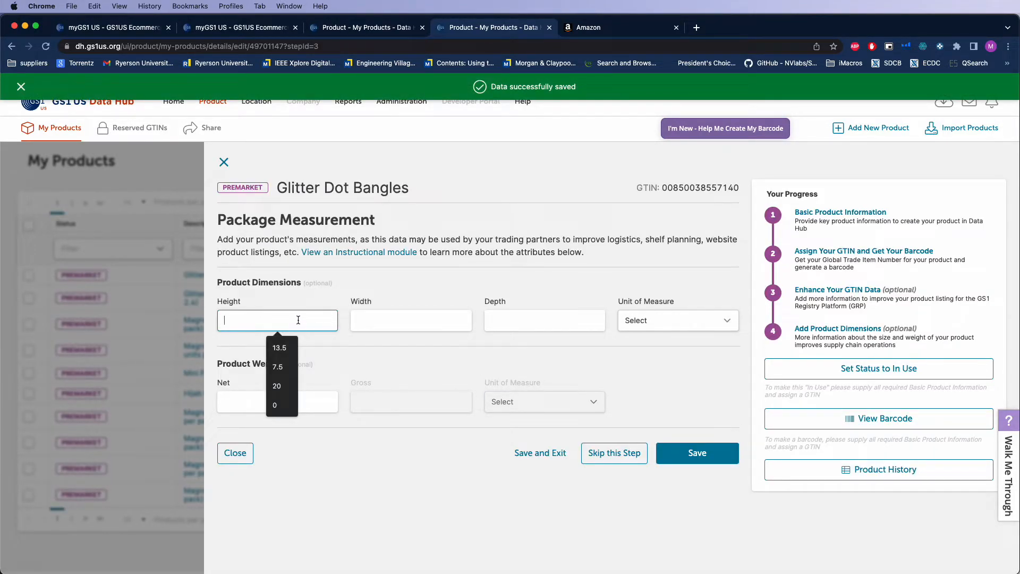
pyautogui.click(278, 367)
pyautogui.click(406, 320)
pyautogui.click(415, 366)
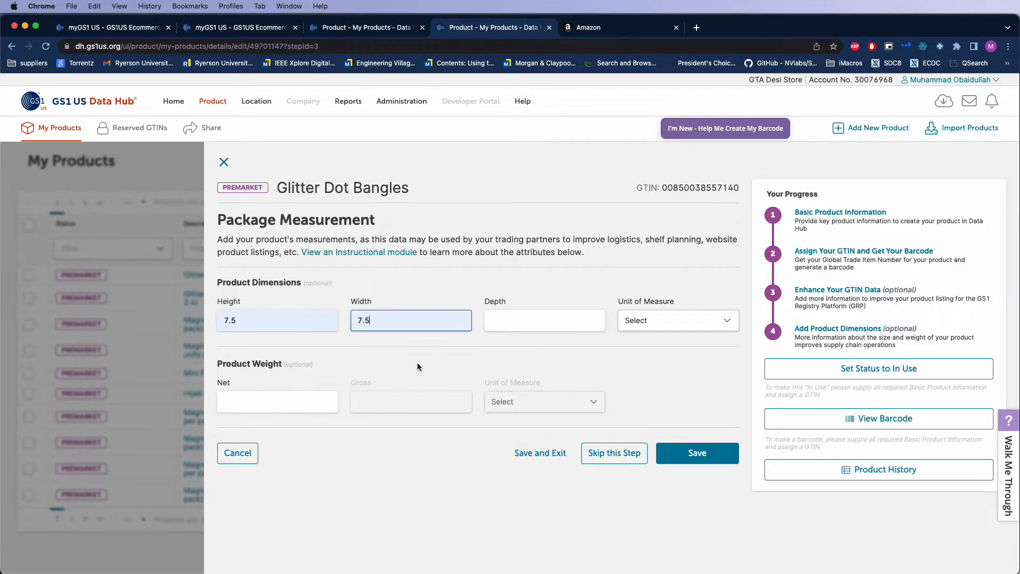
pyautogui.click(509, 330)
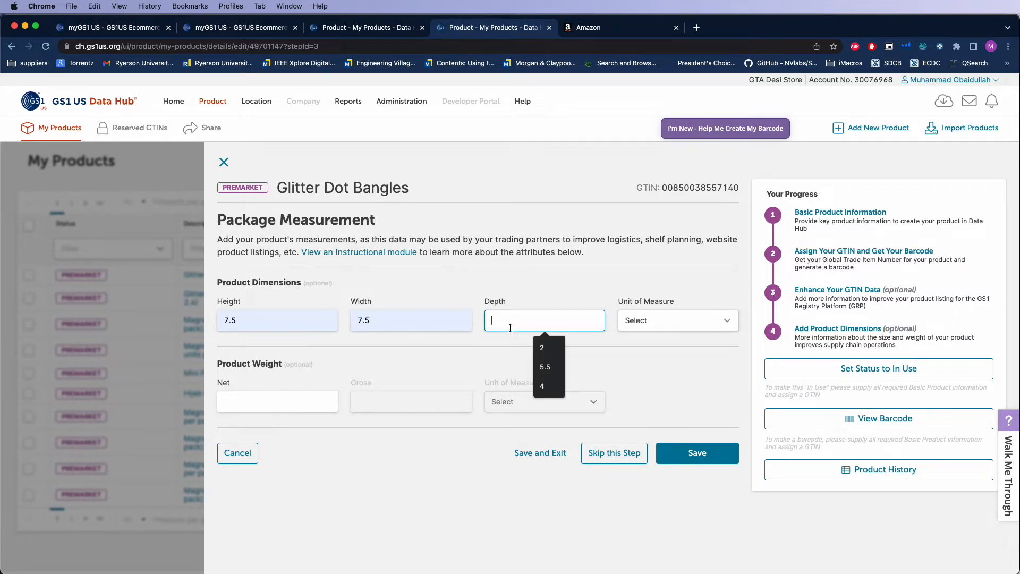
pyautogui.click(545, 366)
pyautogui.click(656, 325)
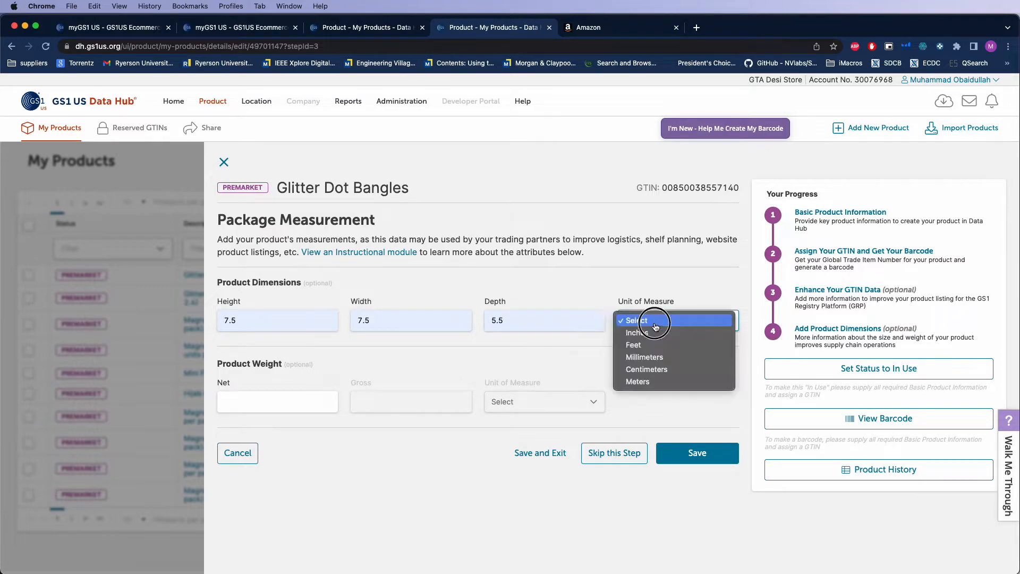
pyautogui.click(646, 370)
# Set the product's net weight to 52 and its gross weight to 62
pyautogui.click(276, 401)
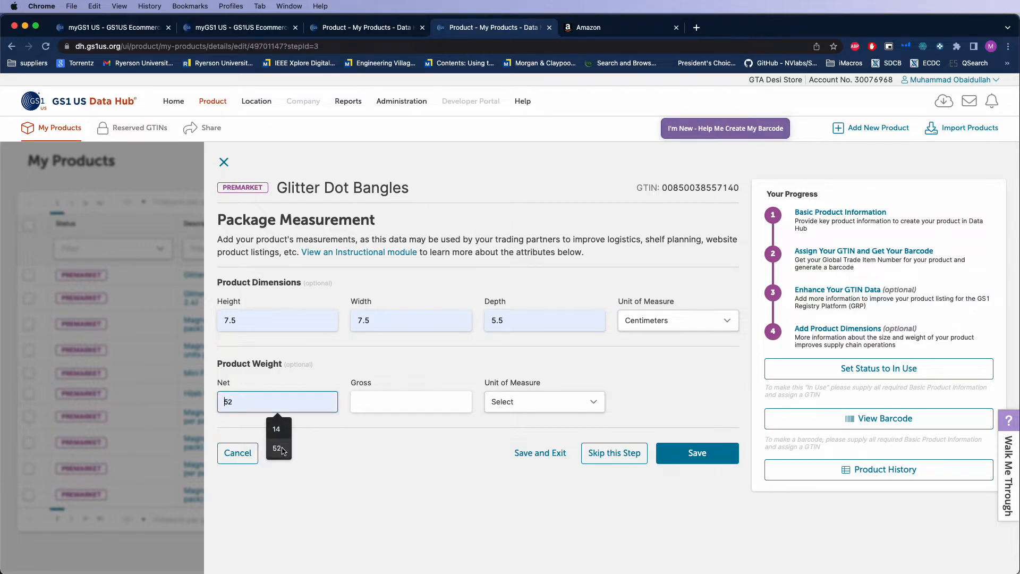
pyautogui.click(277, 449)
pyautogui.click(381, 402)
pyautogui.click(419, 448)
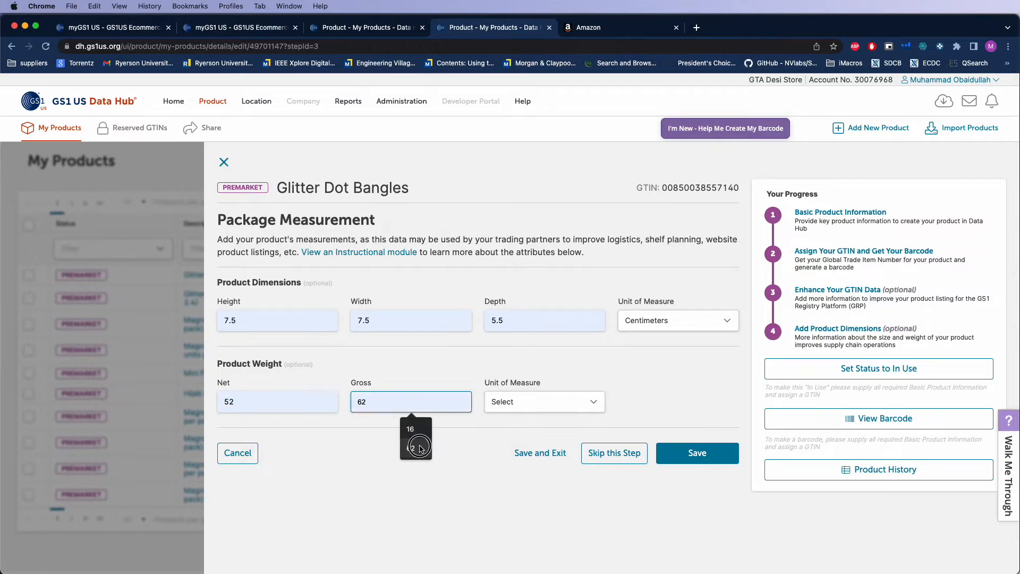
# Review the entered height, width and depth, then compare the net and gross weight values
pyautogui.click(386, 465)
pyautogui.click(367, 383)
pyautogui.click(396, 322)
pyautogui.click(270, 316)
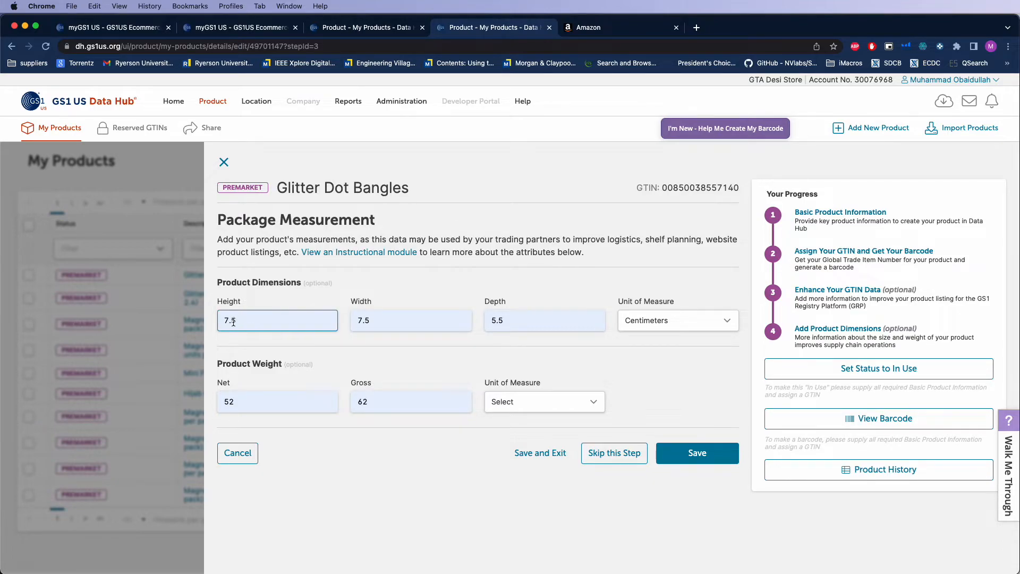
pyautogui.click(388, 324)
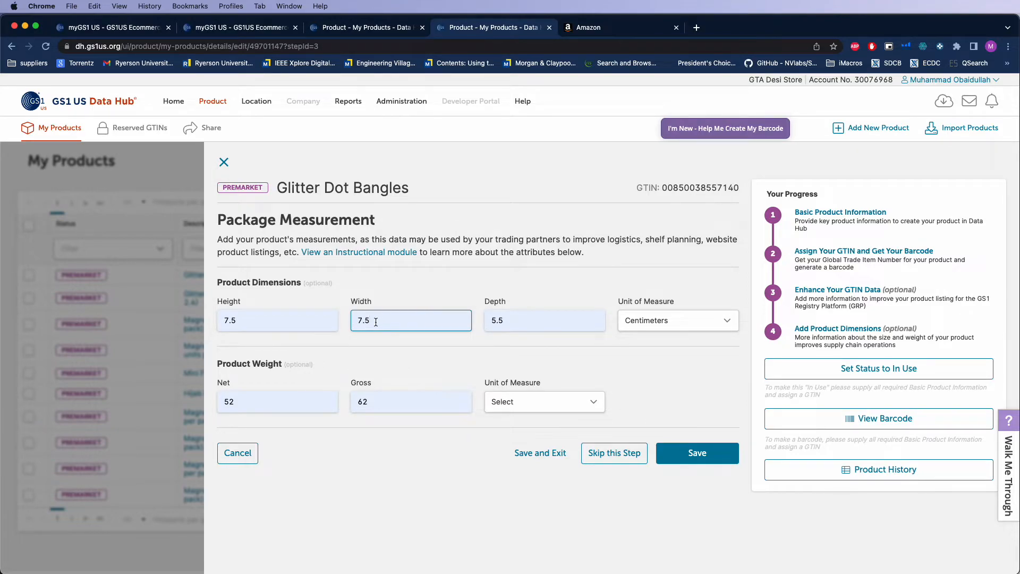
pyautogui.moveTo(372, 323); pyautogui.dragTo(352, 321)
pyautogui.moveTo(249, 321); pyautogui.dragTo(221, 321)
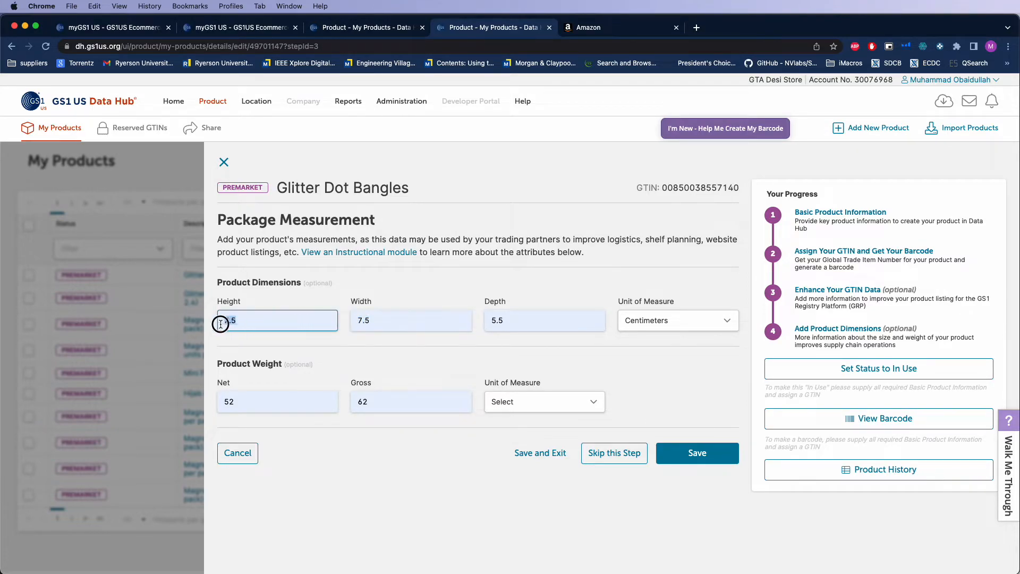
pyautogui.moveTo(509, 323); pyautogui.dragTo(495, 323)
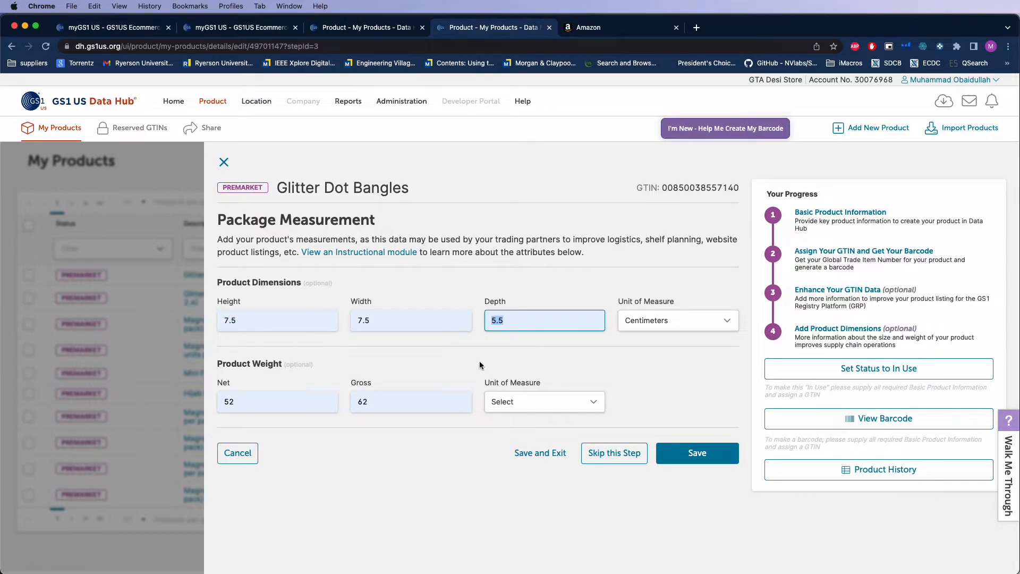
pyautogui.click(393, 440)
pyautogui.click(276, 405)
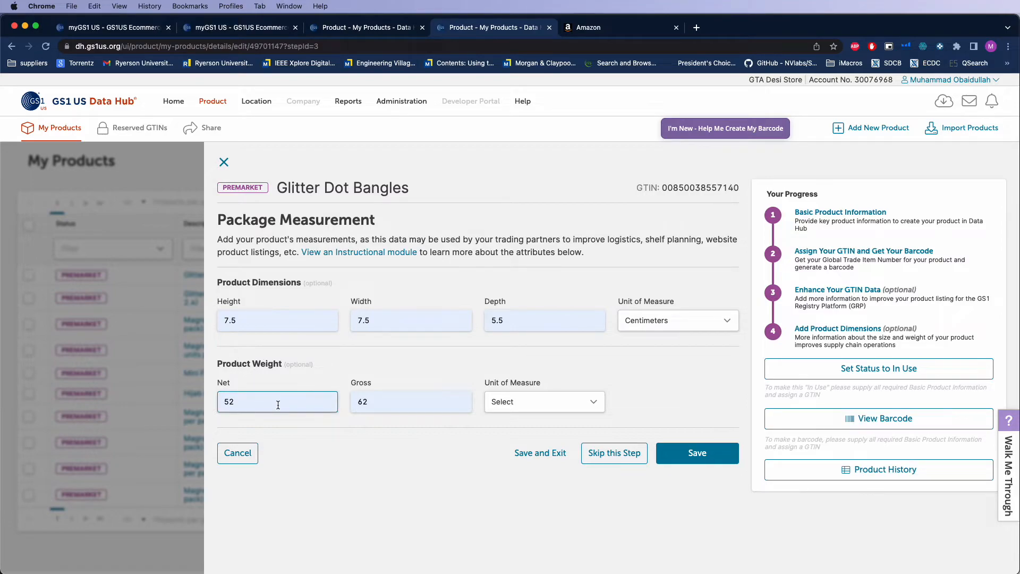
pyautogui.moveTo(396, 406); pyautogui.dragTo(351, 391)
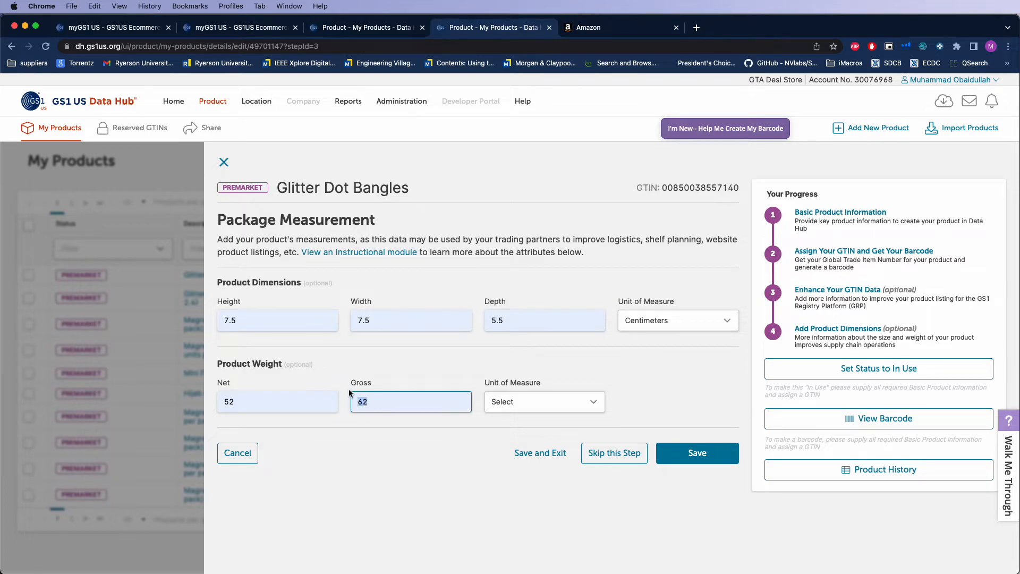
pyautogui.click(357, 393)
pyautogui.click(282, 400)
pyautogui.moveTo(242, 401); pyautogui.dragTo(220, 402)
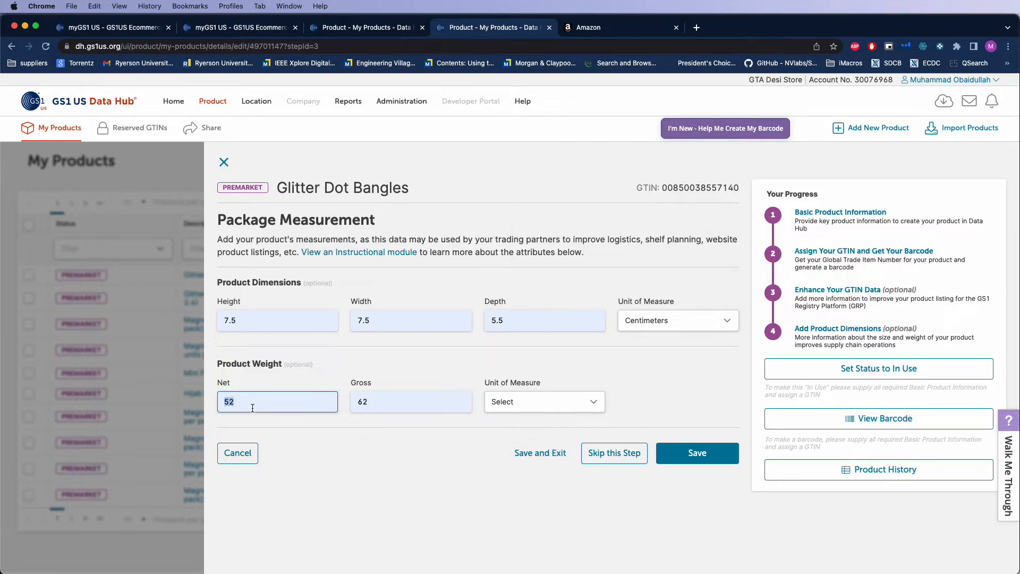
# Set the weight's unit of measure to Grams, save the package measurements and close the product record
pyautogui.click(519, 406)
pyautogui.click(509, 455)
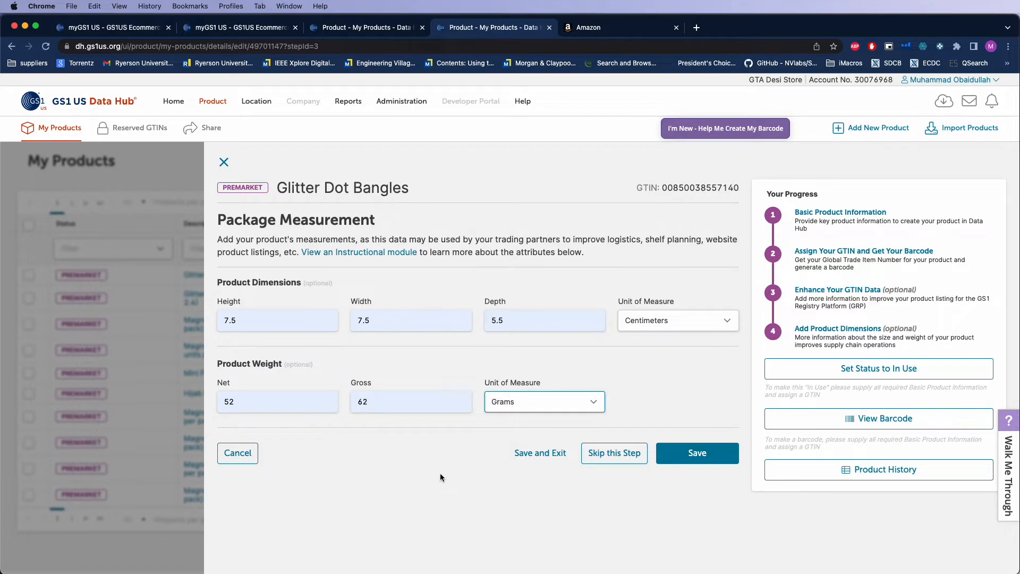
pyautogui.click(731, 457)
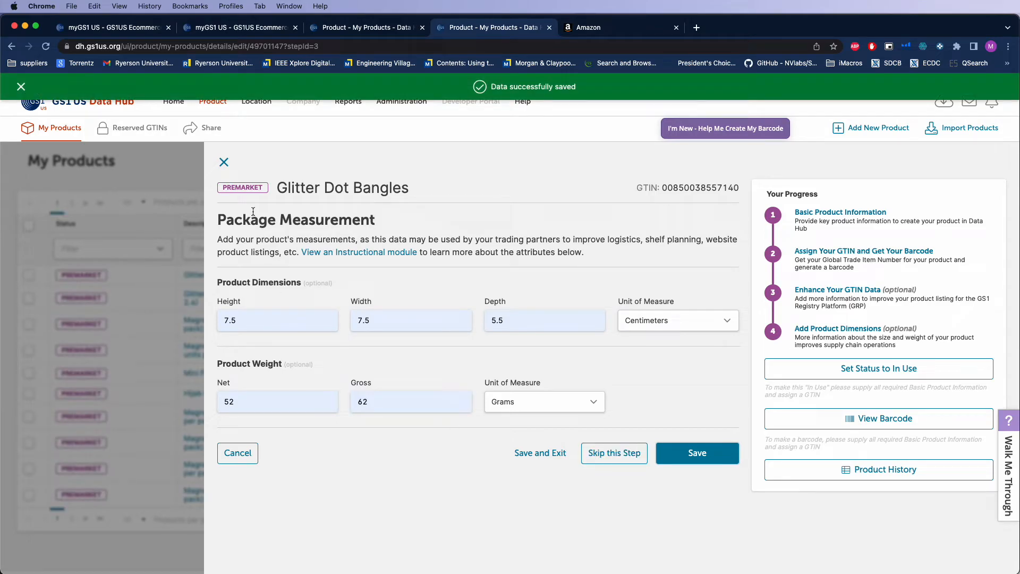
pyautogui.click(223, 163)
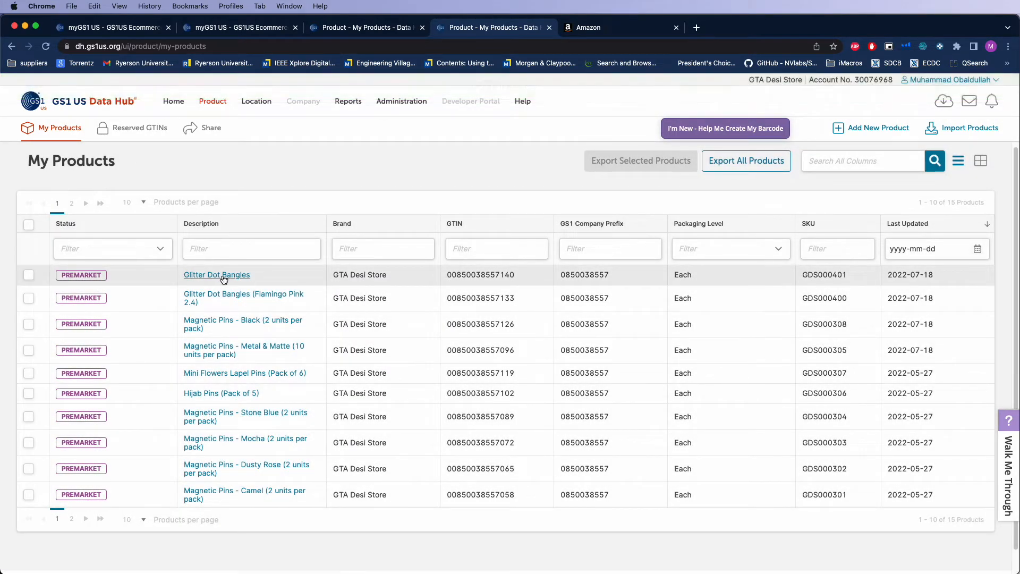
# Change the Glitter Dot Bangles product description to "Glitter Dot Bangles (Flamingo Pink 2.6)", save it and return to the product list
pyautogui.click(223, 275)
pyautogui.click(836, 234)
pyautogui.click(303, 243)
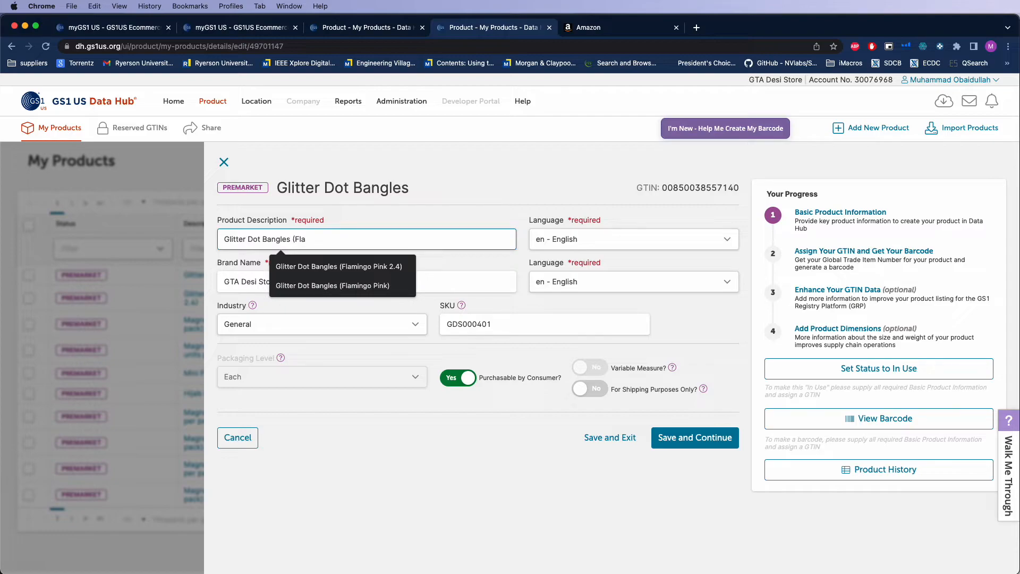
pyautogui.write('(Fla')
pyautogui.press('Down')
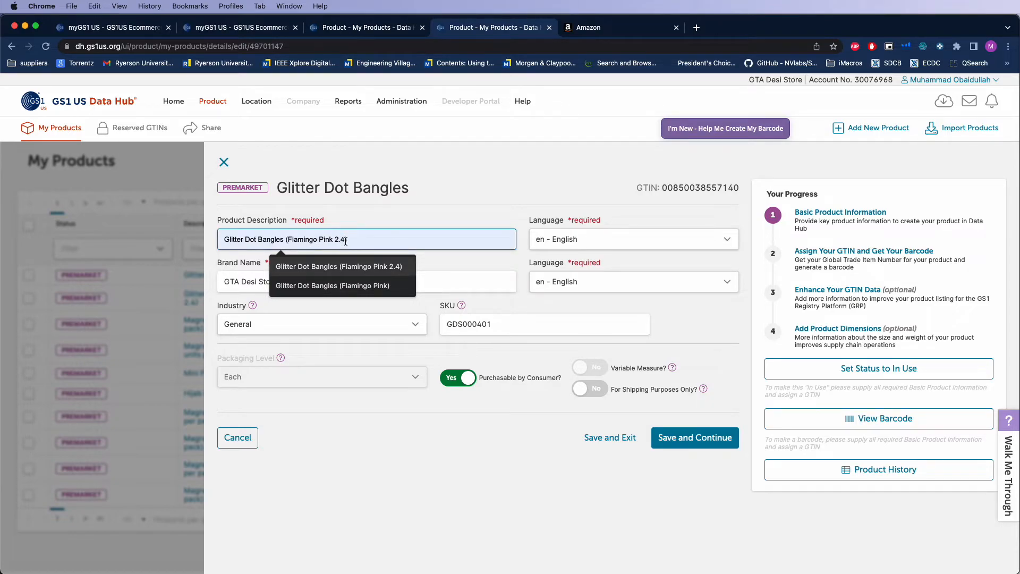
pyautogui.click(392, 268)
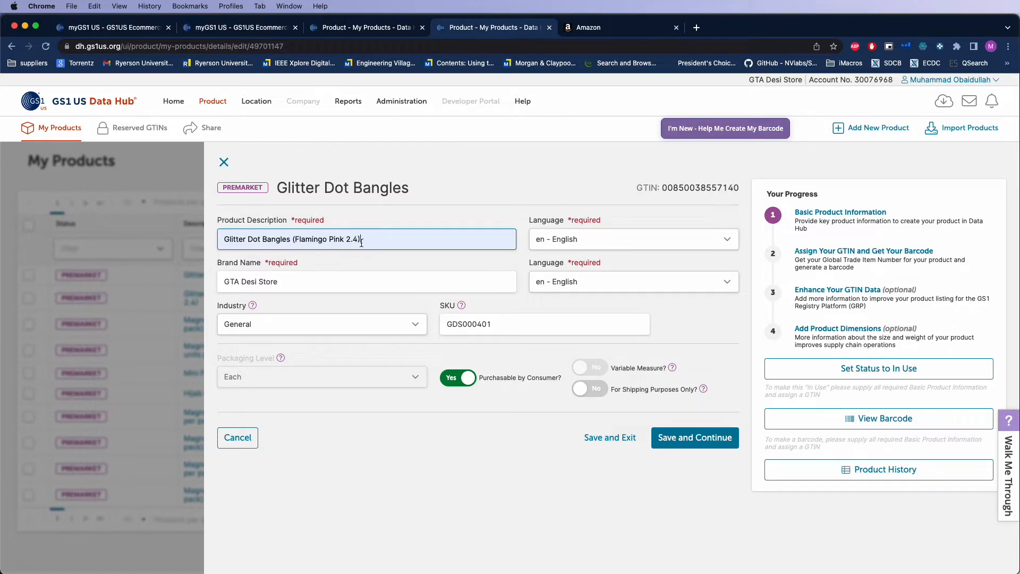
pyautogui.press('Left')
pyautogui.press('BackSpace')
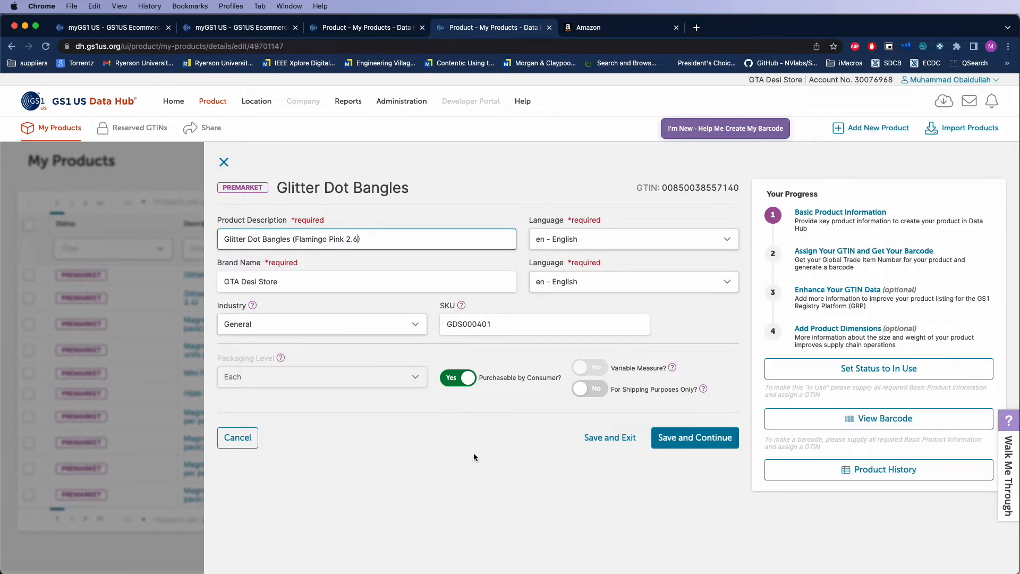
pyautogui.click(691, 438)
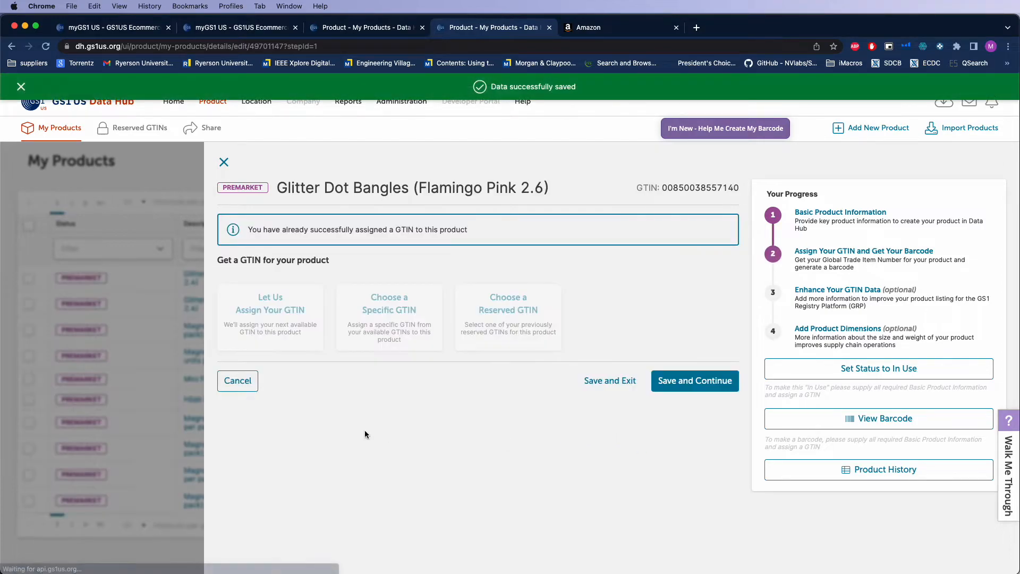
pyautogui.click(224, 163)
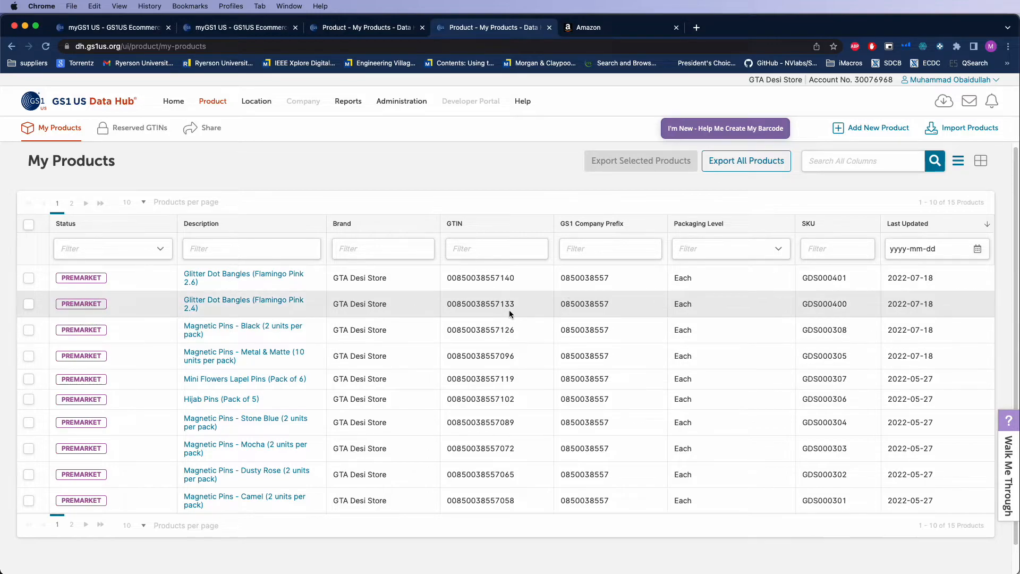
# Examine the company prefix, item reference and final check digit within the GTIN of the Flamingo Pink 2.6 bangles
pyautogui.moveTo(509, 278); pyautogui.dragTo(500, 278)
pyautogui.click(511, 278)
pyautogui.moveTo(511, 278); pyautogui.dragTo(501, 278)
pyautogui.click(492, 277)
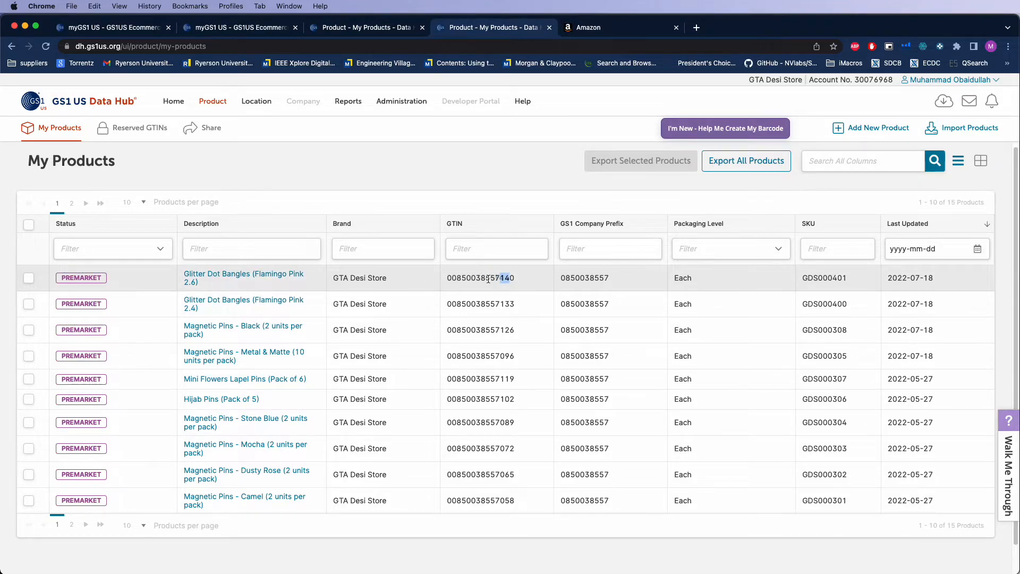
pyautogui.moveTo(500, 277); pyautogui.dragTo(446, 277)
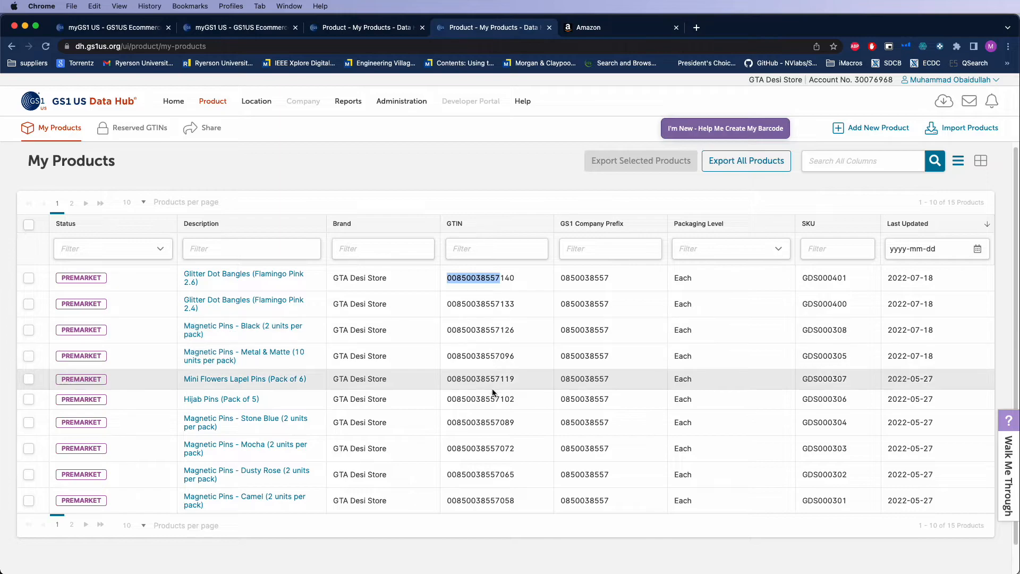
pyautogui.click(502, 280)
pyautogui.moveTo(502, 280); pyautogui.dragTo(509, 279)
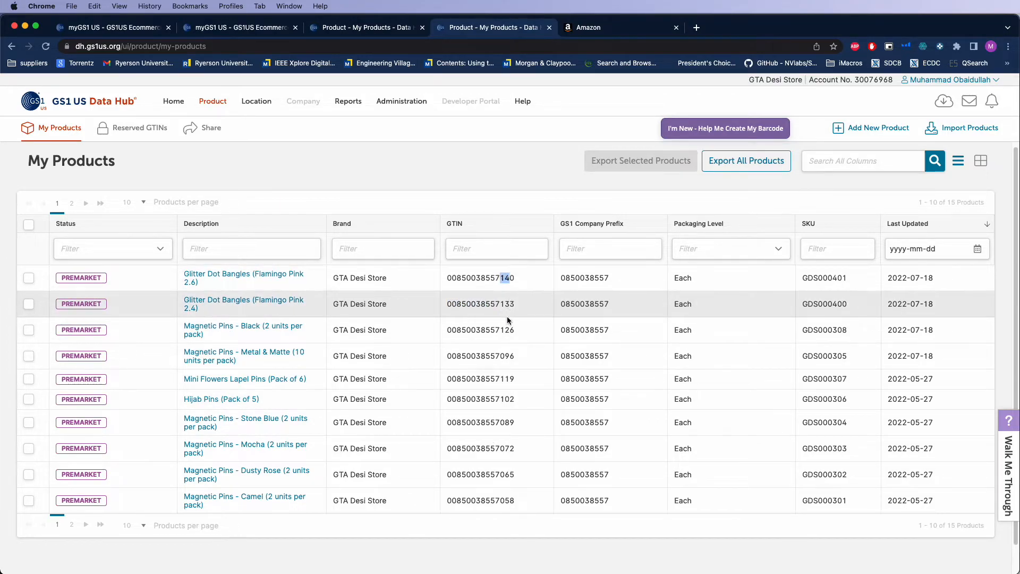
pyautogui.click(515, 279)
pyautogui.moveTo(514, 278); pyautogui.dragTo(510, 278)
# Show 25 products per page in the My Products list and go to its oldest entries
pyautogui.scroll(-1, 504, 319)
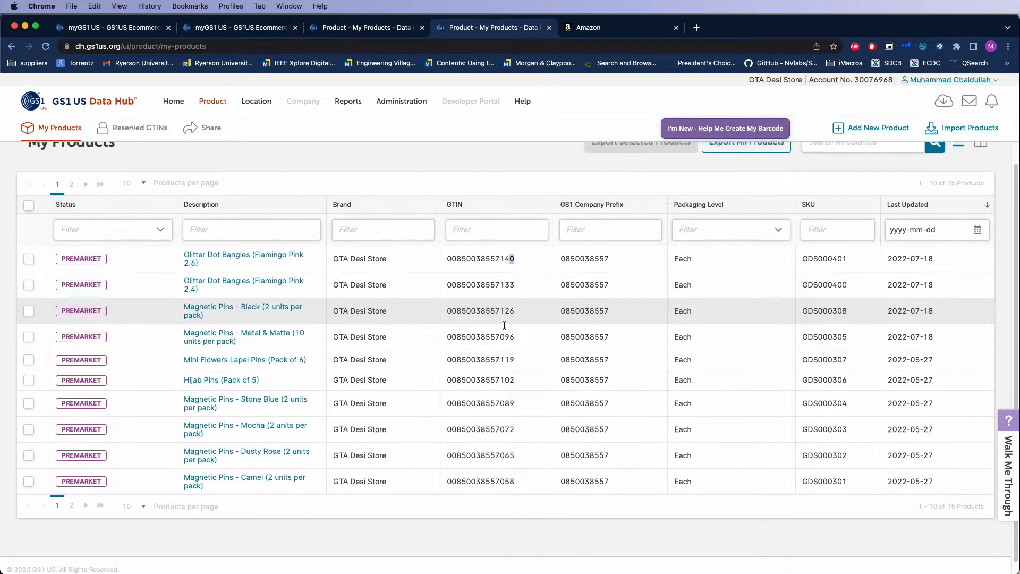
pyautogui.scroll(-1, 505, 326)
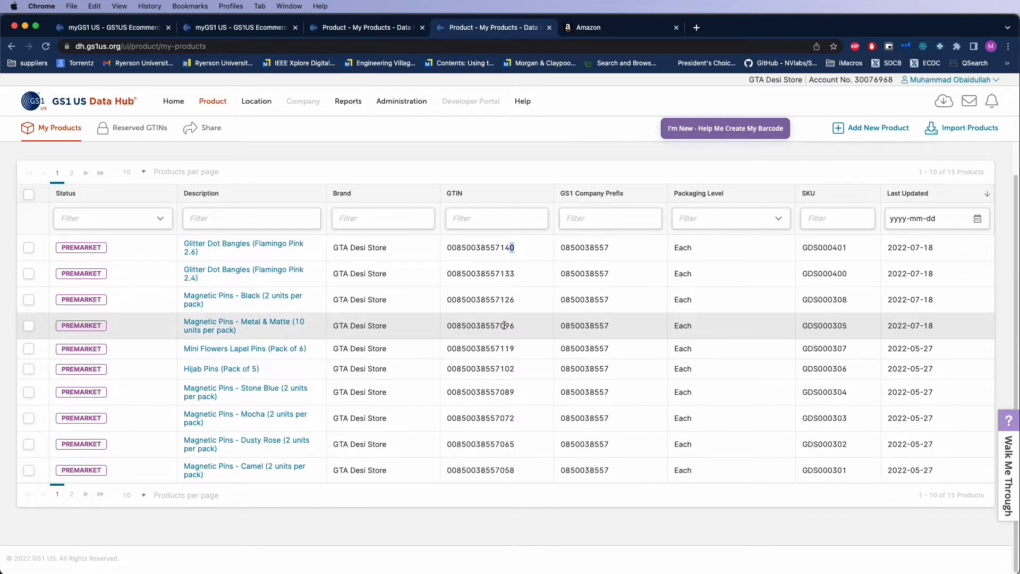
pyautogui.click(139, 495)
pyautogui.click(133, 530)
pyautogui.scroll(-5, 180, 478)
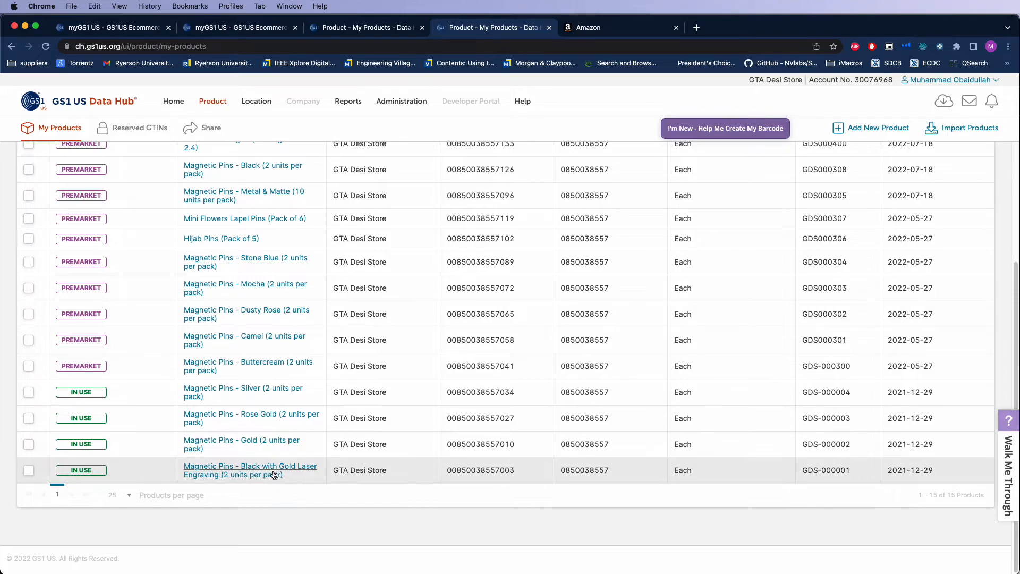
# Compare the item reference digits of the oldest and newest products' GTINs, and examine the newest GTIN's leading prefix digits
pyautogui.moveTo(508, 470); pyautogui.dragTo(499, 392)
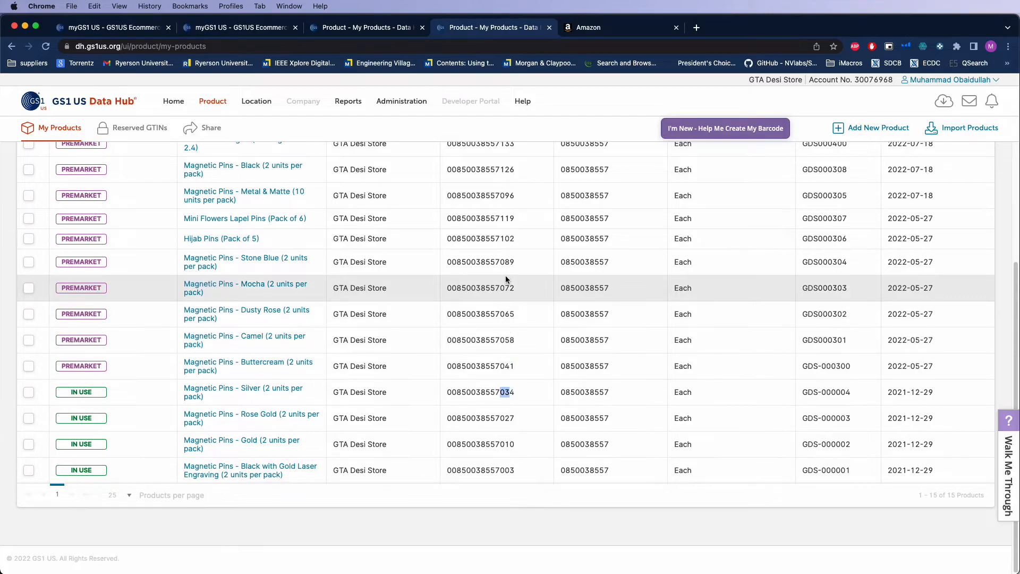
pyautogui.scroll(5, 501, 257)
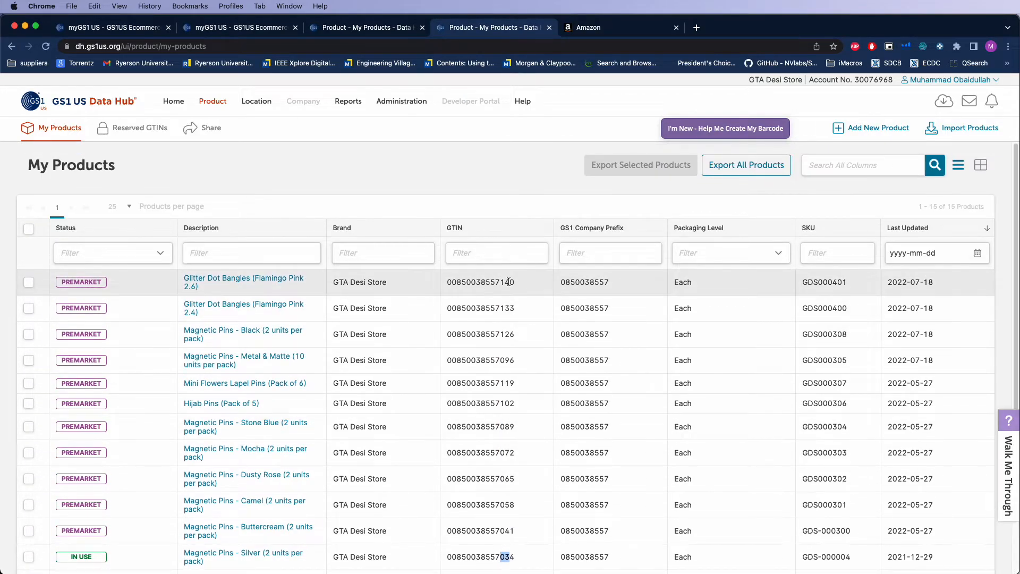
pyautogui.moveTo(510, 281); pyautogui.dragTo(500, 281)
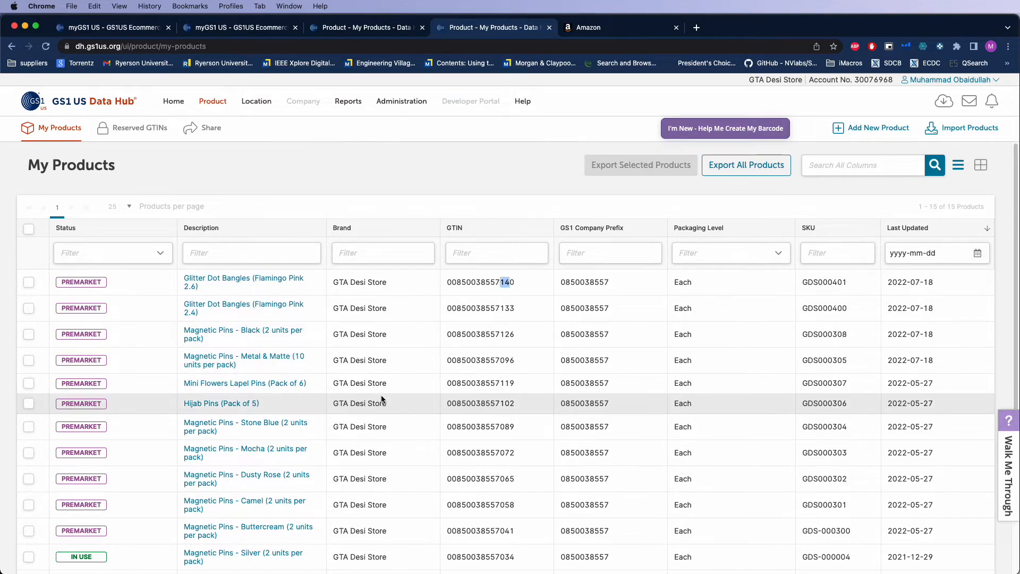
pyautogui.scroll(-4, 381, 394)
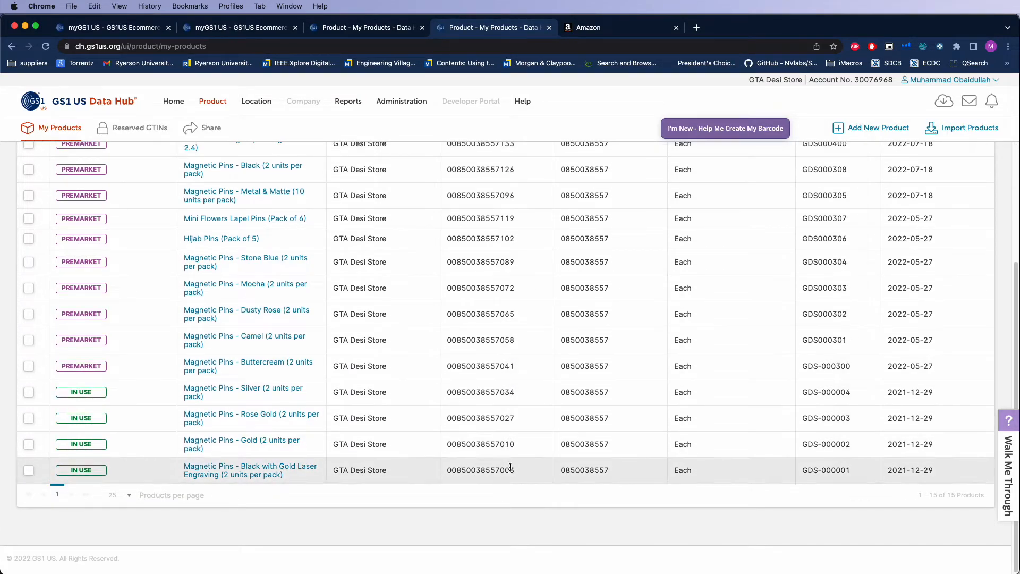
pyautogui.scroll(4, 478, 475)
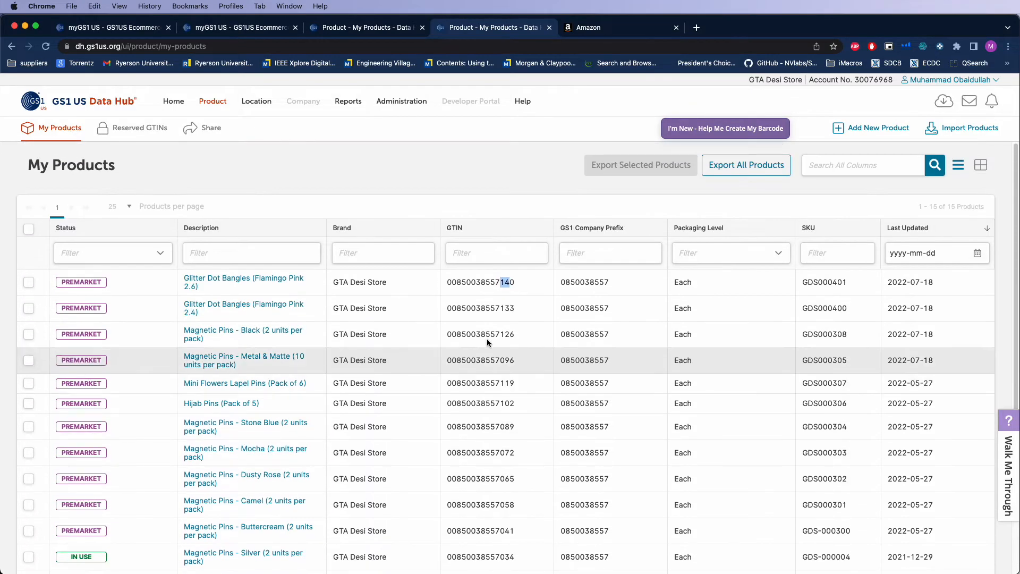
pyautogui.click(448, 281)
pyautogui.moveTo(448, 282); pyautogui.dragTo(505, 283)
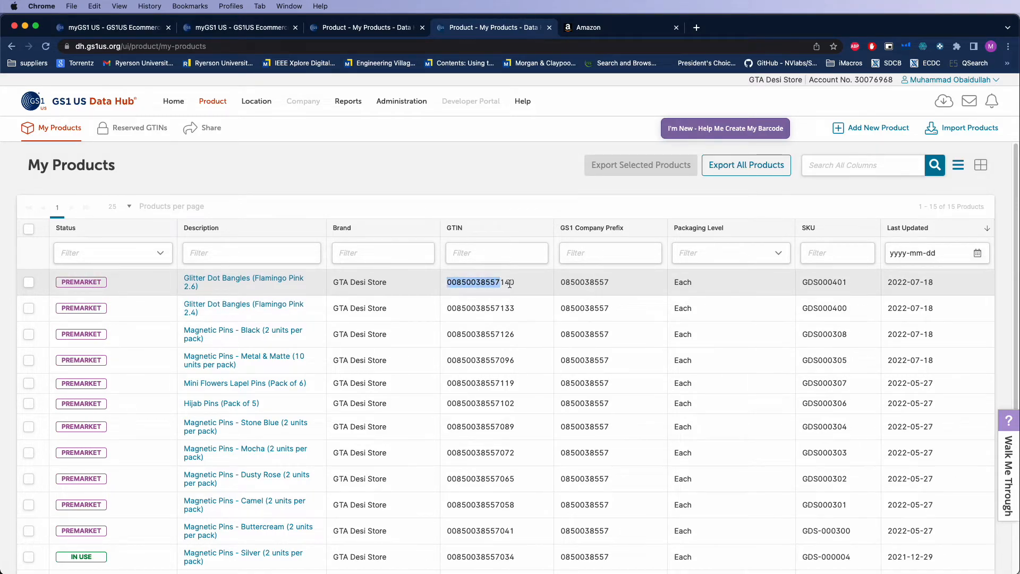
pyautogui.click(504, 283)
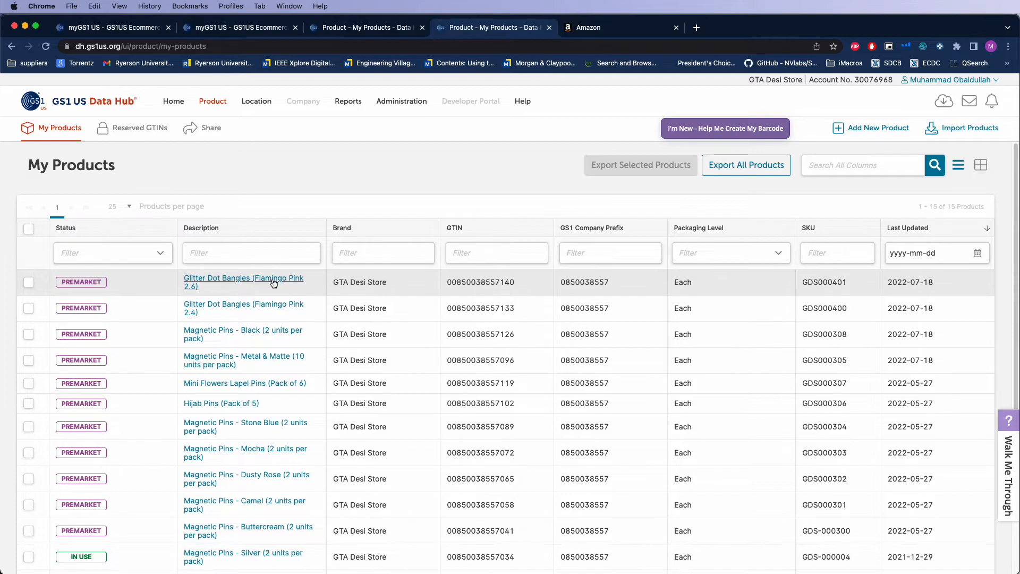
# Calculate 8*3 and 24*7 with Google in a new browser tab, and return to the GS1 US Data Hub product list
pyautogui.click(696, 27)
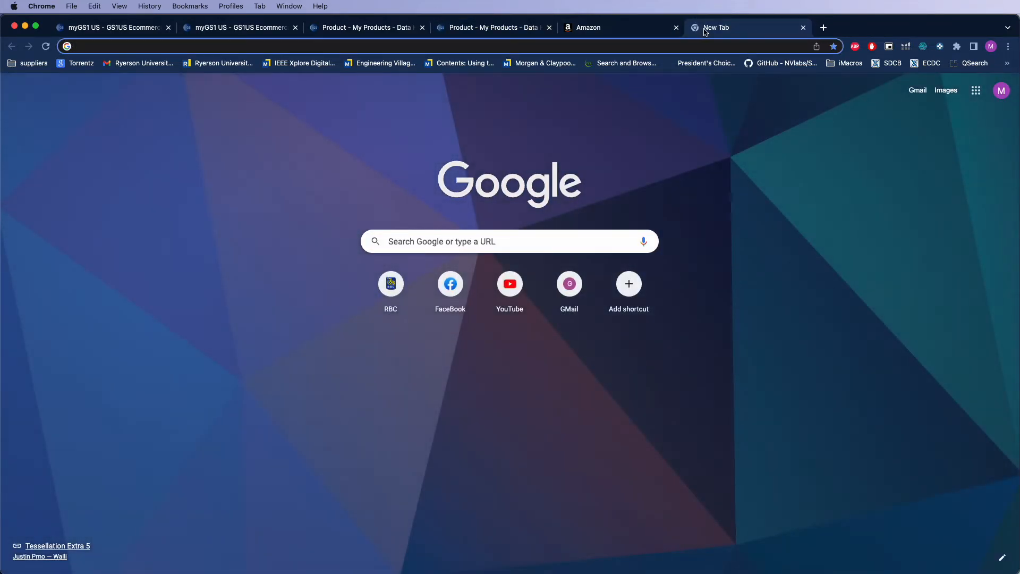
pyautogui.write('8*3')
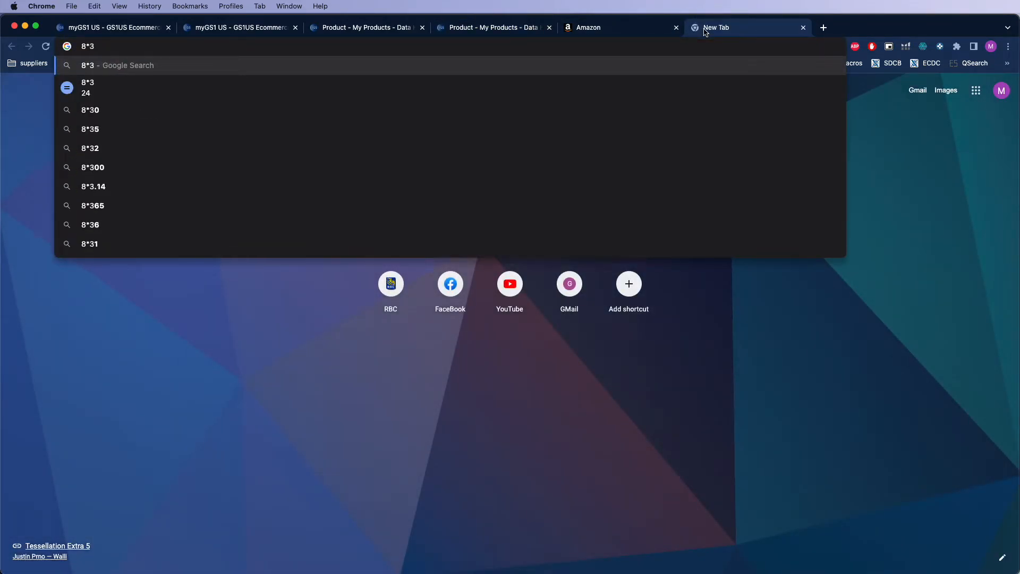
pyautogui.press('Return')
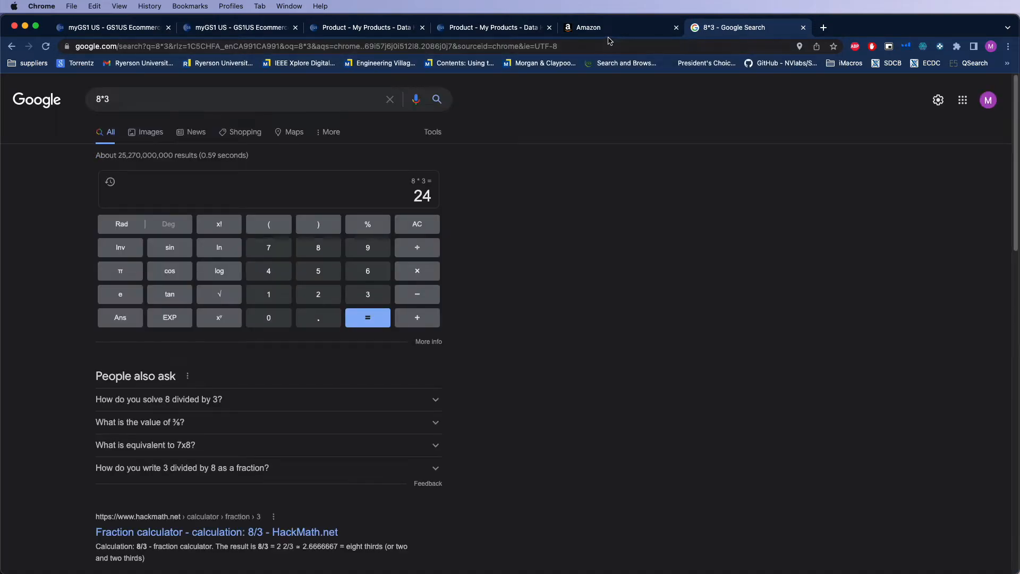
pyautogui.click(602, 49)
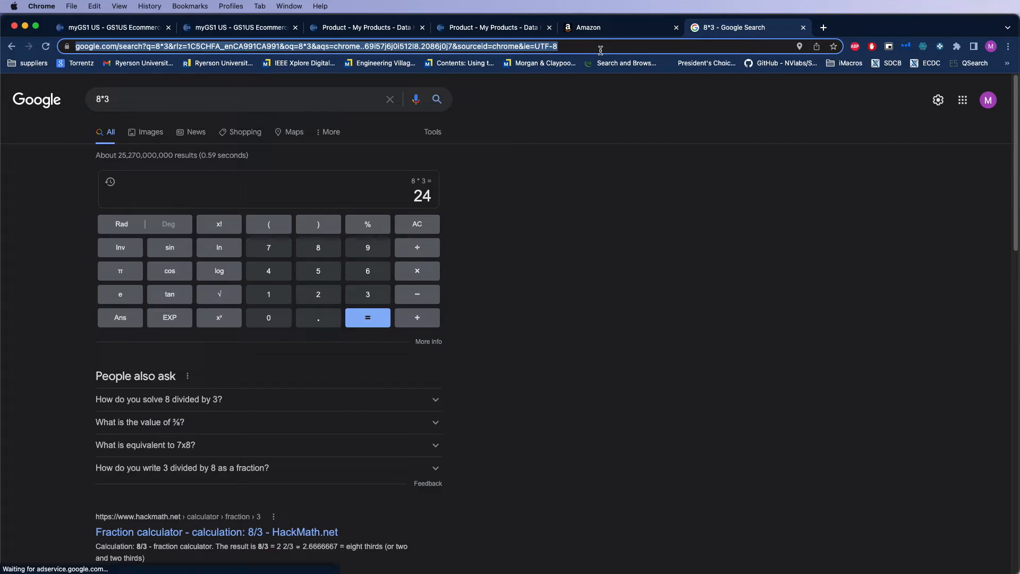
pyautogui.write('24*7')
pyautogui.press('Return')
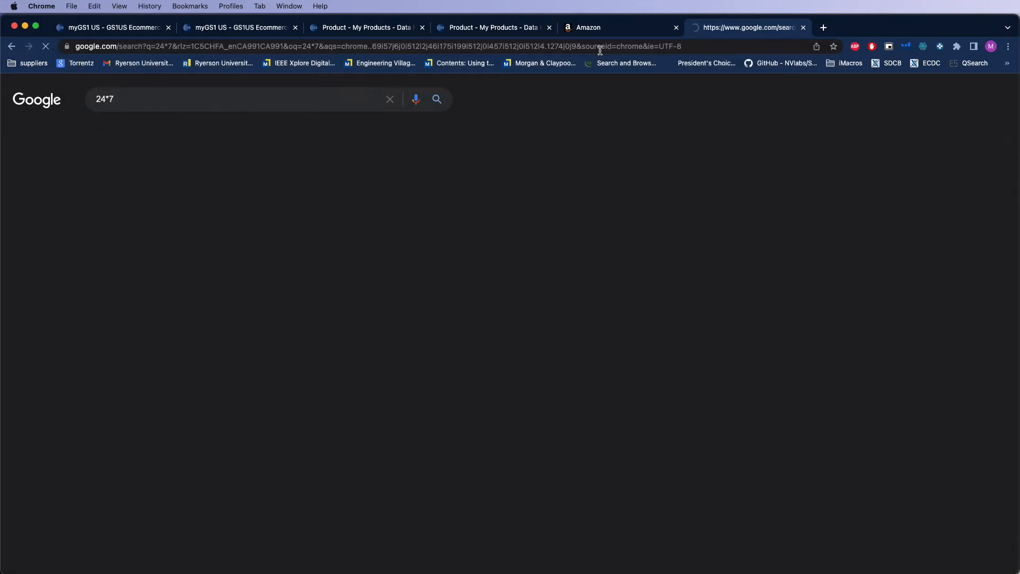
pyautogui.doubleClick(411, 197)
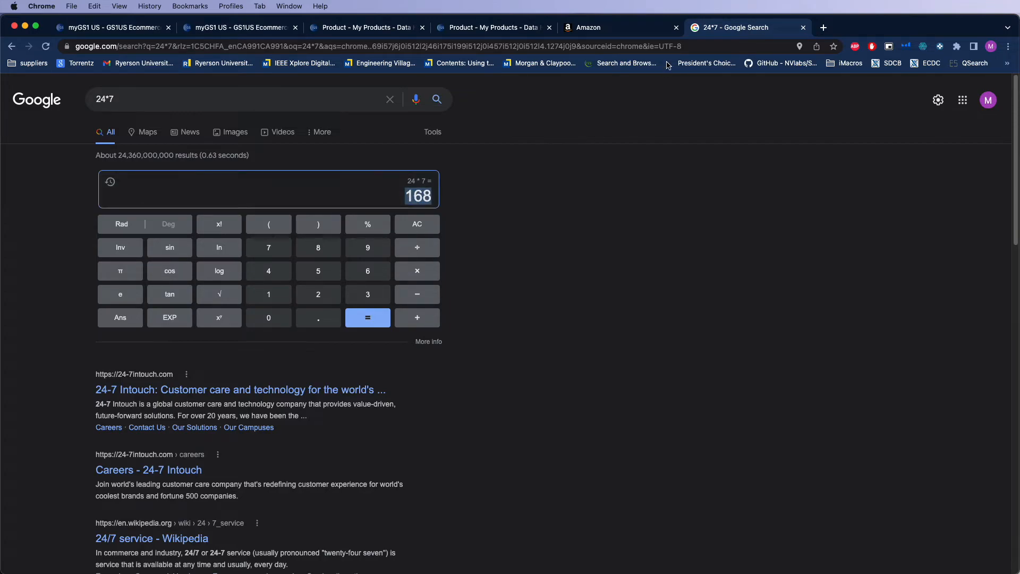
pyautogui.click(479, 31)
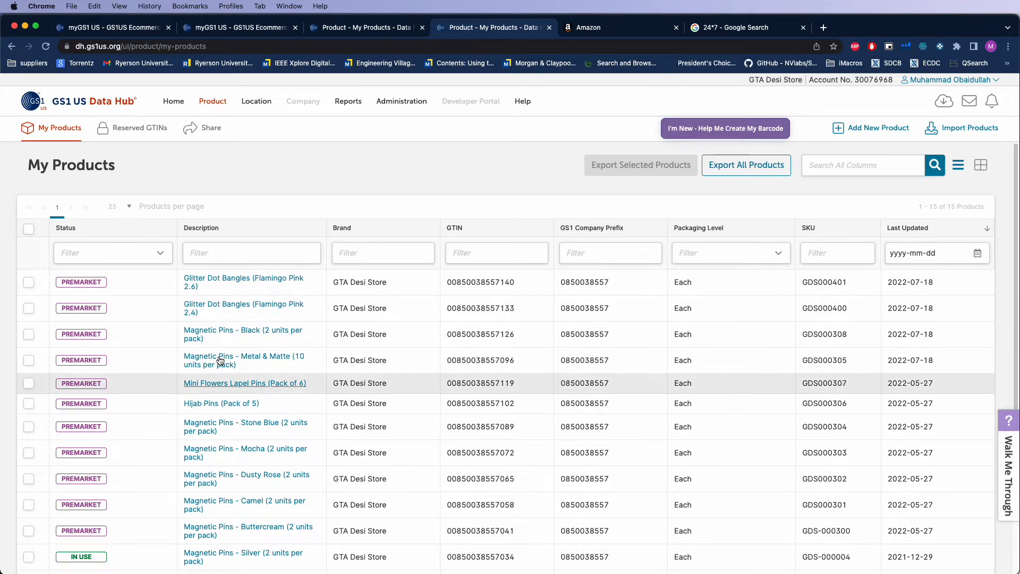
pyautogui.click(615, 244)
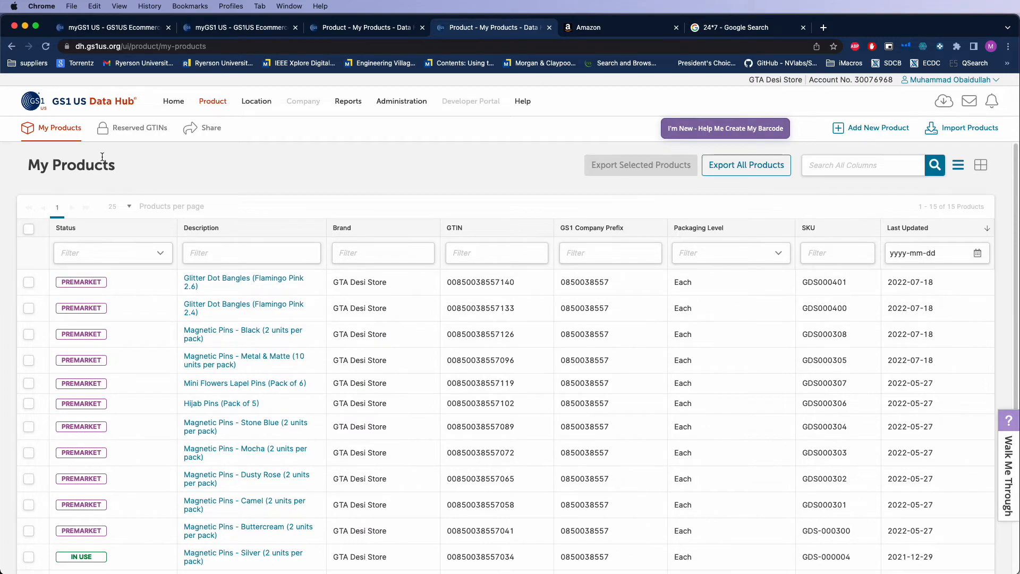
# Switch to Amazon Seller Central and open the Vital Info of the Premium Hijab Pins with Gemstones and Pin Caps listing for editing
pyautogui.click(580, 27)
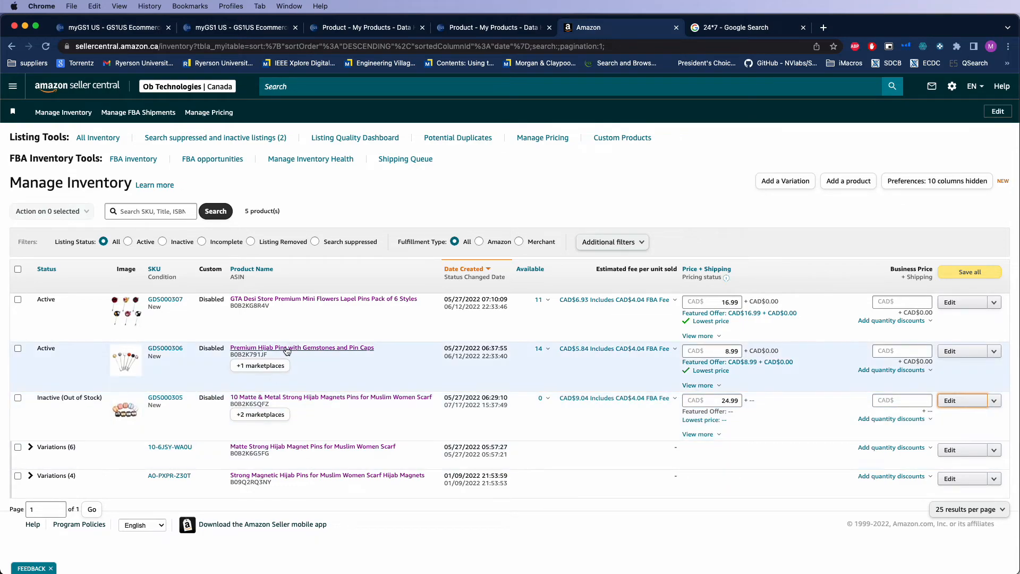
pyautogui.click(956, 351)
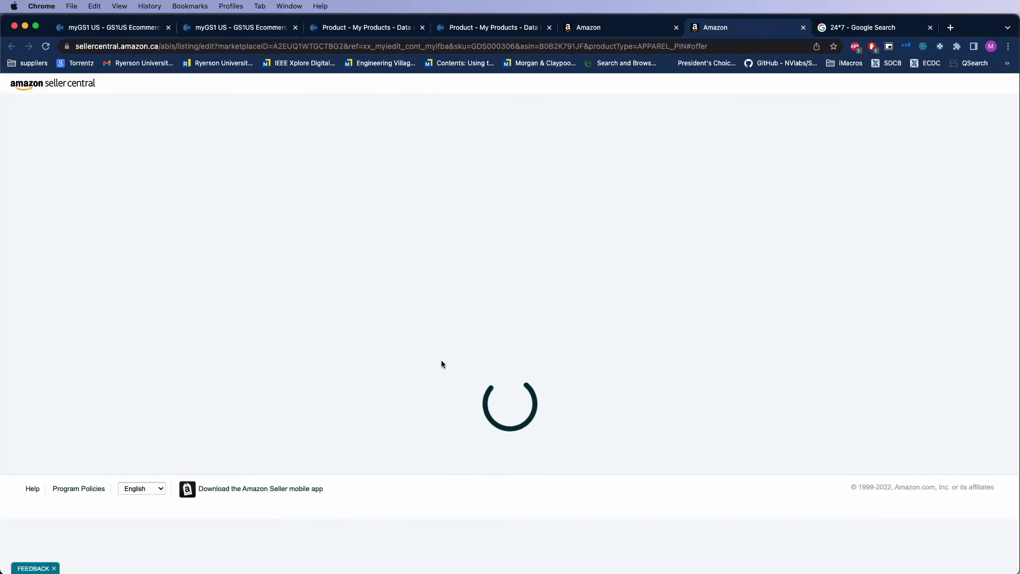
pyautogui.click(338, 234)
# Examine the Product ID value and its ID type in the hijab pins listing
pyautogui.scroll(-2, 430, 327)
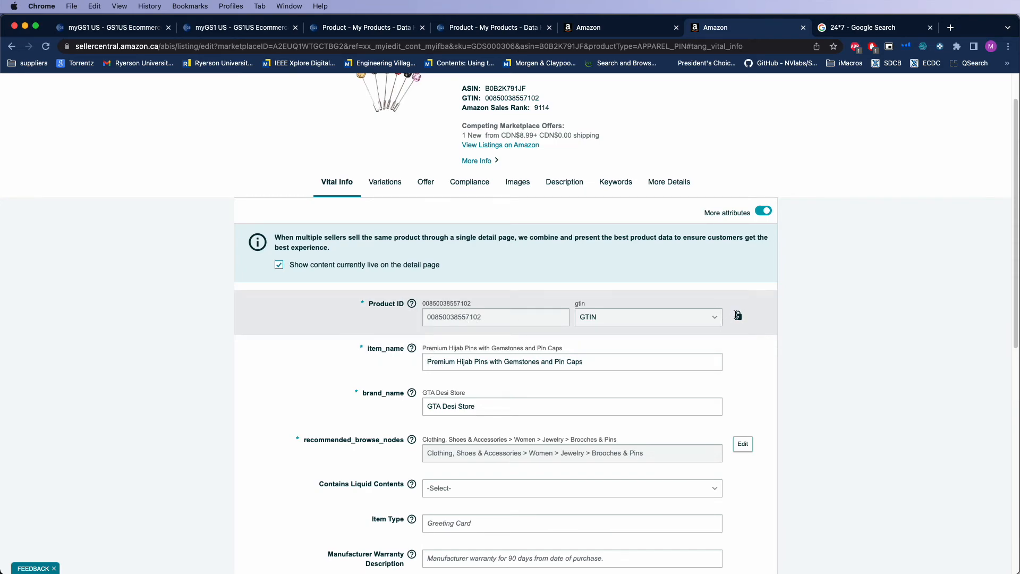
pyautogui.moveTo(739, 316)
pyautogui.scroll(1, 441, 335)
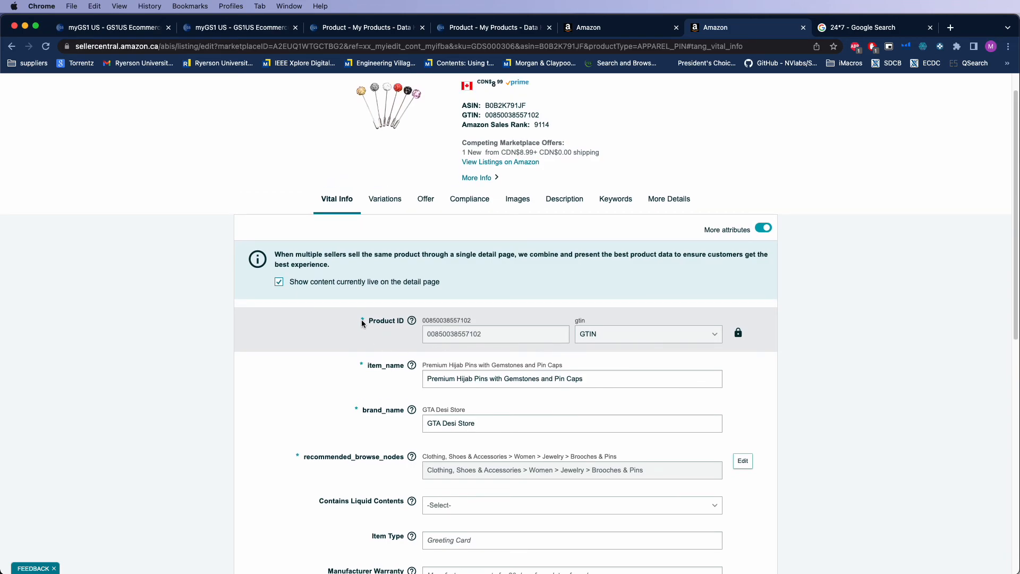
pyautogui.scroll(-4, 363, 345)
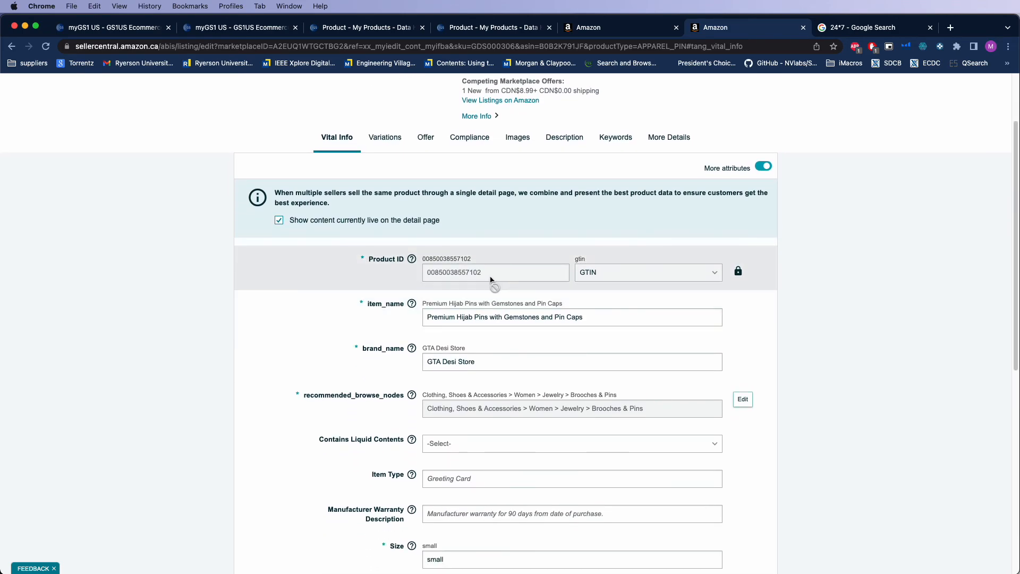
pyautogui.scroll(6, 479, 288)
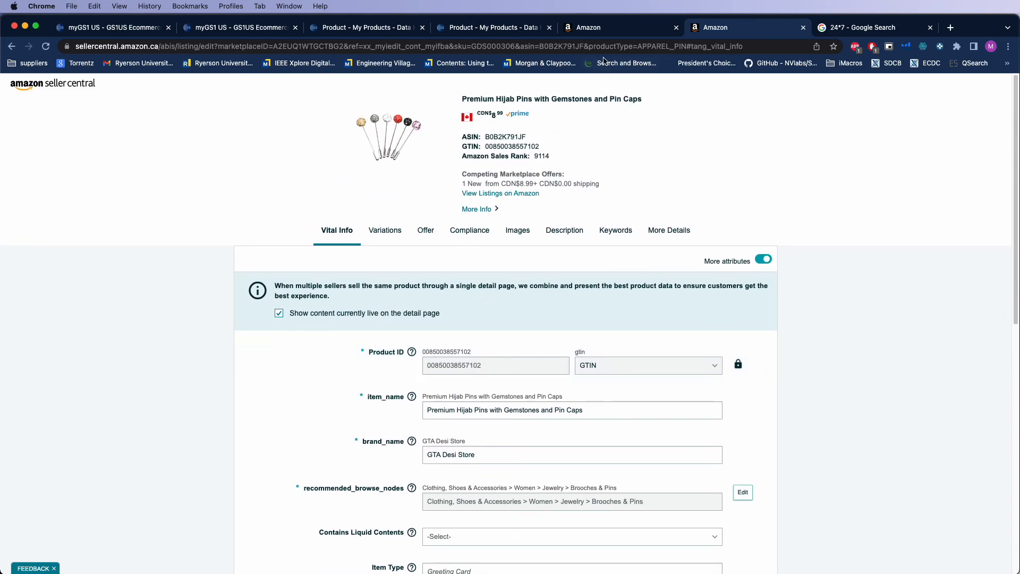
# Select the GTIN of the Flamingo Pink 2.6 bangles in GS1 US Data Hub and return to the Amazon hijab pins listing
pyautogui.click(523, 30)
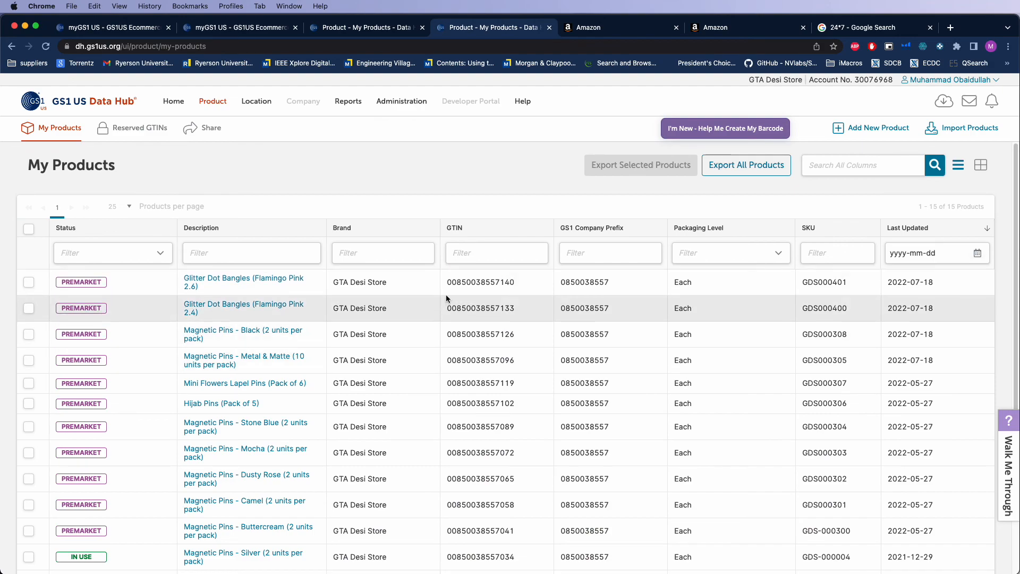
pyautogui.doubleClick(476, 282)
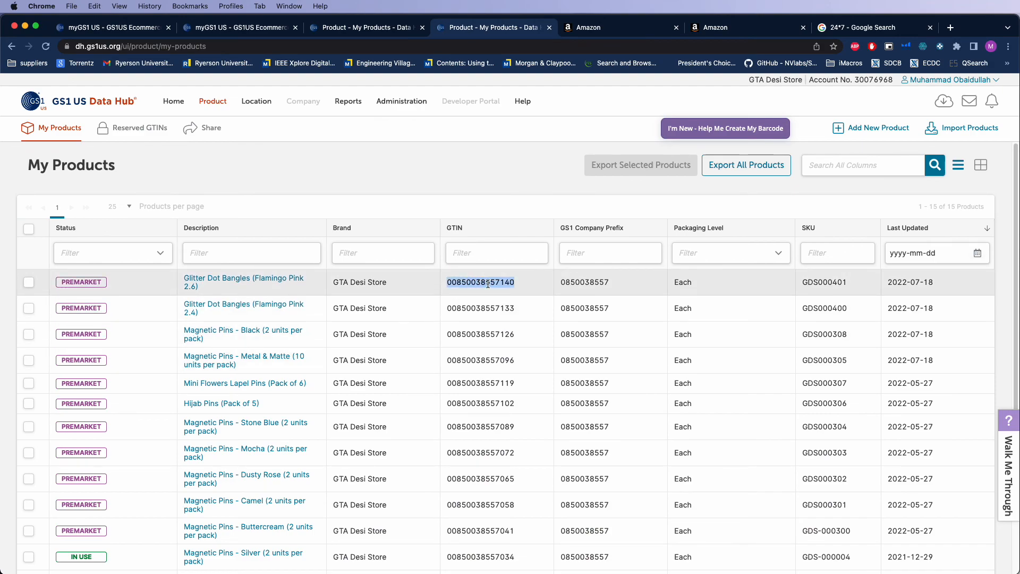
pyautogui.click(723, 29)
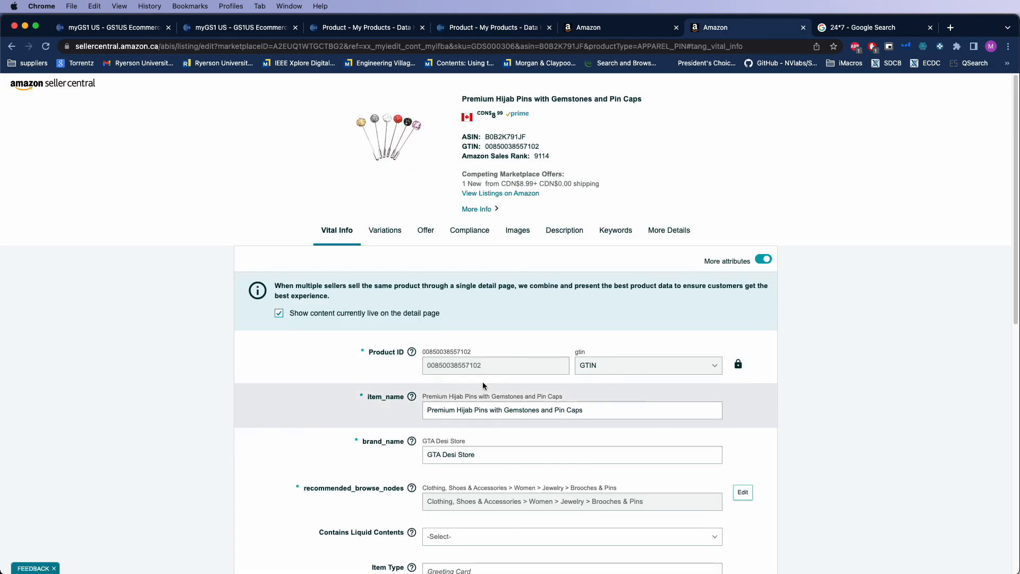